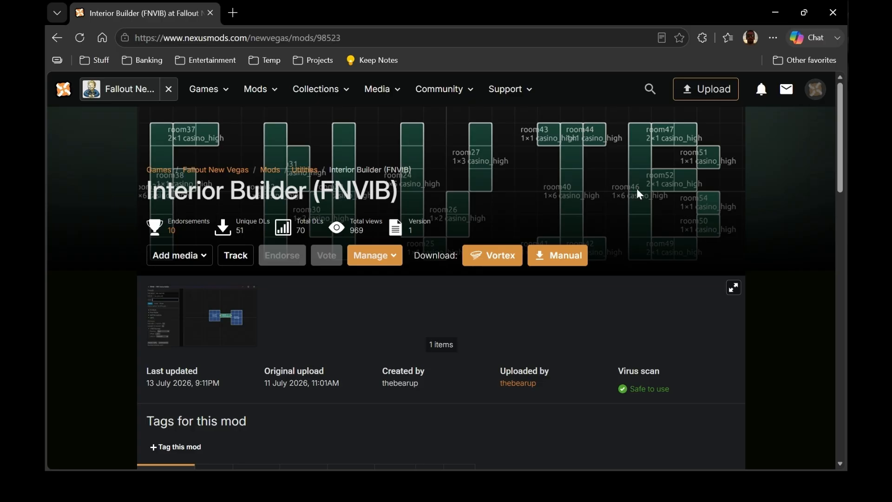
Step: Switch to the FNVIB folder in File Explorer, launch fnvib.exe and maximize the window it opens
{"action": "key", "text": "alt+Tab"}
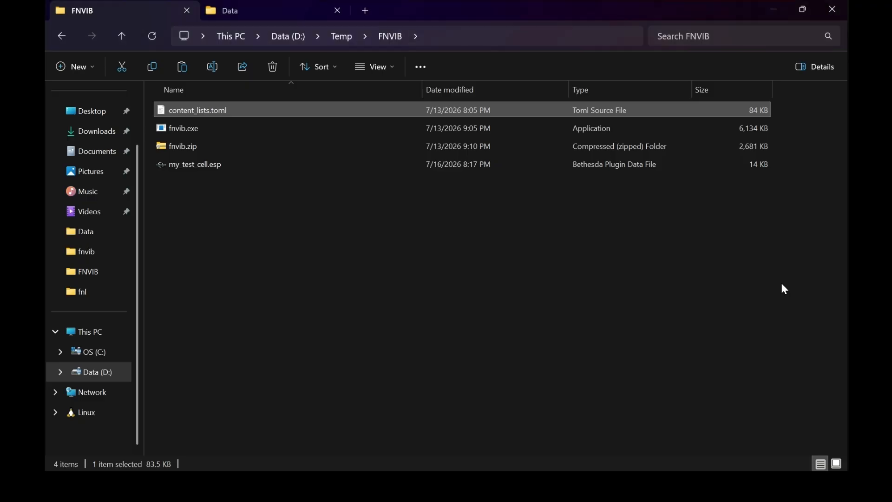
{"action": "left_click", "coordinate": [181, 128]}
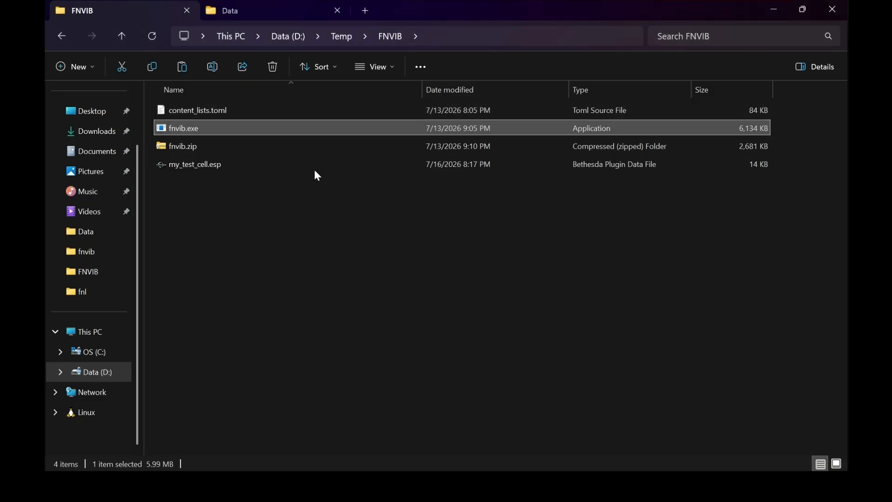
{"action": "left_click", "coordinate": [233, 111]}
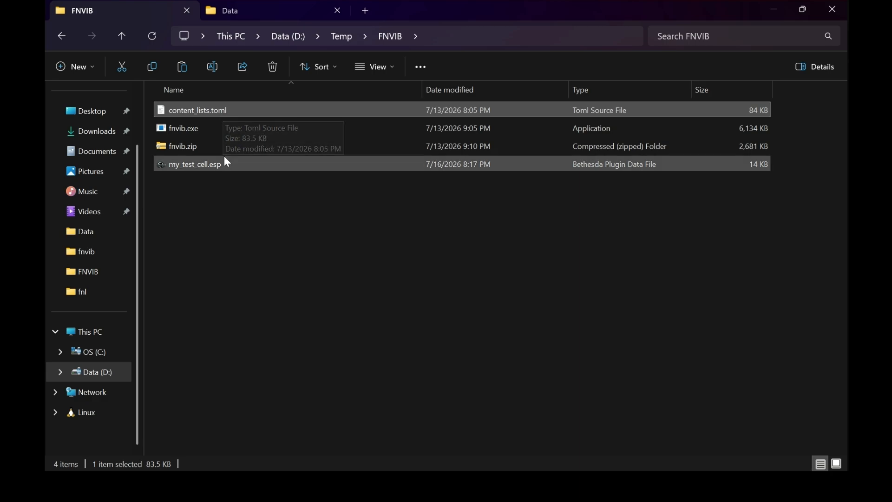
{"action": "left_click", "coordinate": [205, 128]}
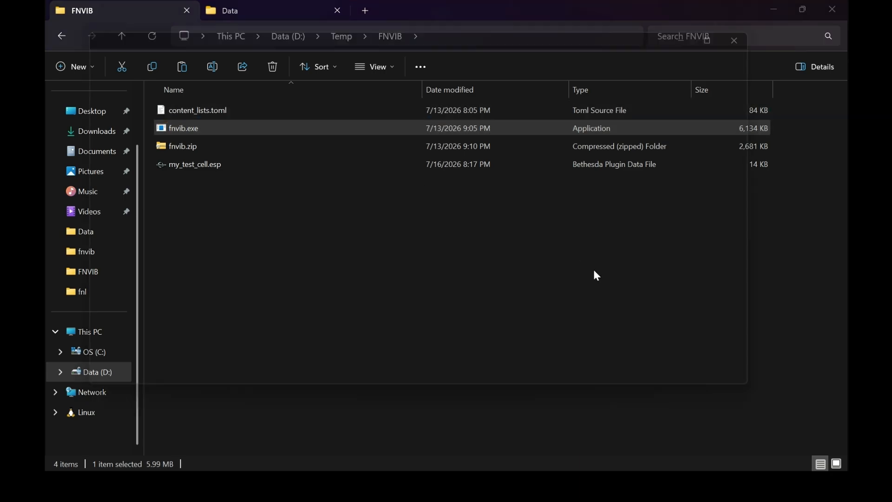
{"action": "key", "text": "Return"}
{"action": "left_click", "coordinate": [682, 43]}
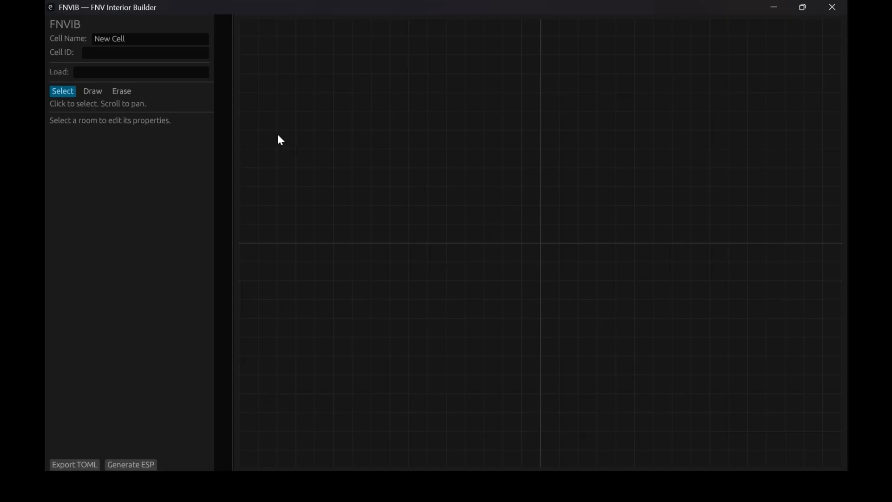
Step: Name the new cell "My Test Cell" and keep my_test_cell as its cell ID
{"action": "left_click", "coordinate": [149, 41]}
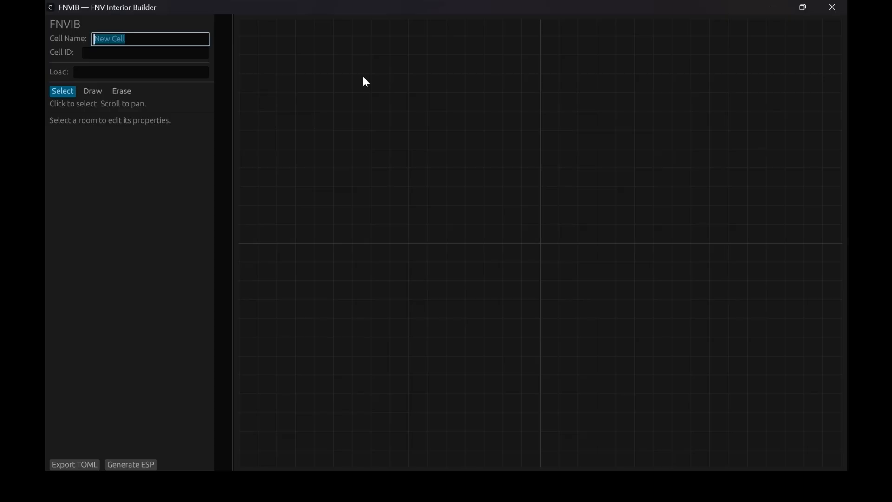
{"action": "type", "text": "My Tes"}
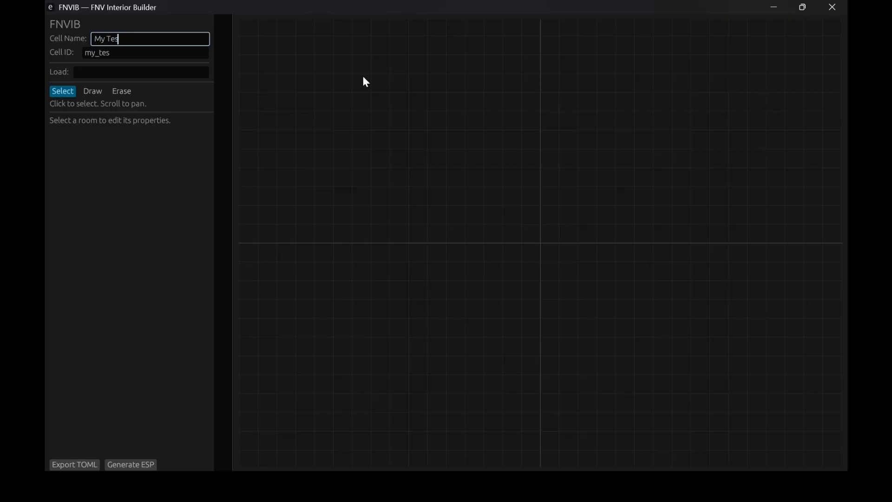
{"action": "type", "text": "t Cell"}
{"action": "left_click", "coordinate": [152, 51]}
{"action": "key", "text": "ctrl+a"}
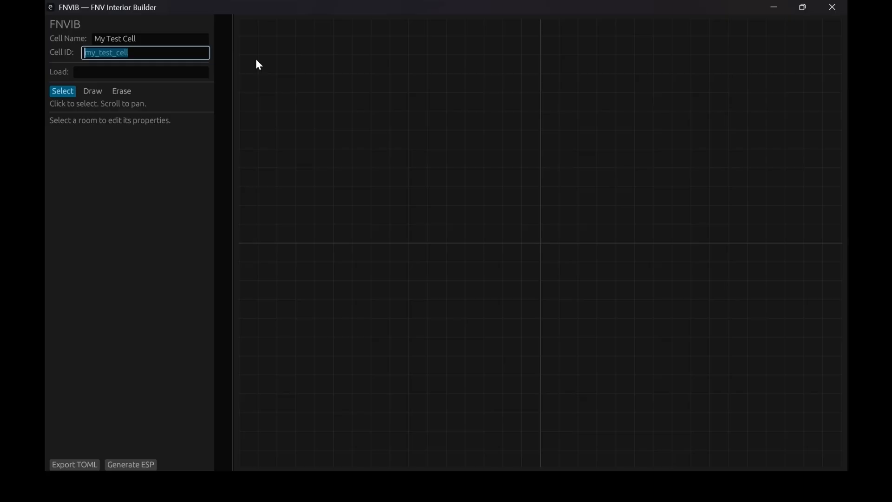
Step: Draw a 3×3 room just above the horizontal axis, a 1×3 corridor above it, and another 3×3 room above the corridor
{"action": "left_click", "coordinate": [86, 95]}
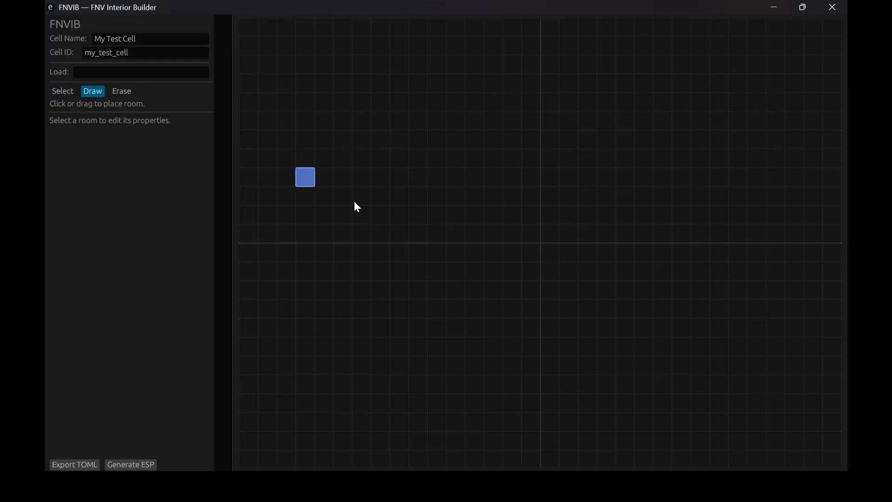
{"action": "left_click_drag", "start_coordinate": [526, 196], "coordinate": [525, 235]}
{"action": "left_click_drag", "start_coordinate": [506, 138], "coordinate": [512, 179]}
{"action": "left_click_drag", "start_coordinate": [500, 91], "coordinate": [534, 116]}
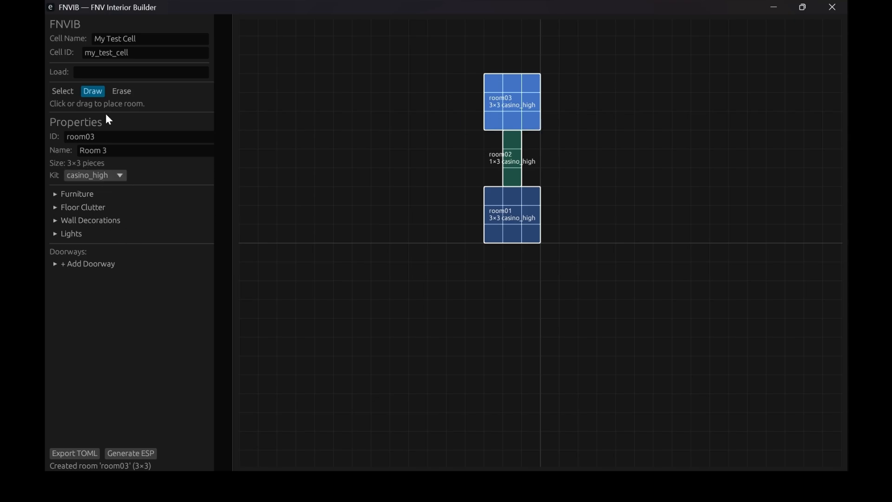
Step: Select room01, the lower 3×3 room, and set its kit to office
{"action": "left_click", "coordinate": [74, 91]}
{"action": "left_click", "coordinate": [495, 225]}
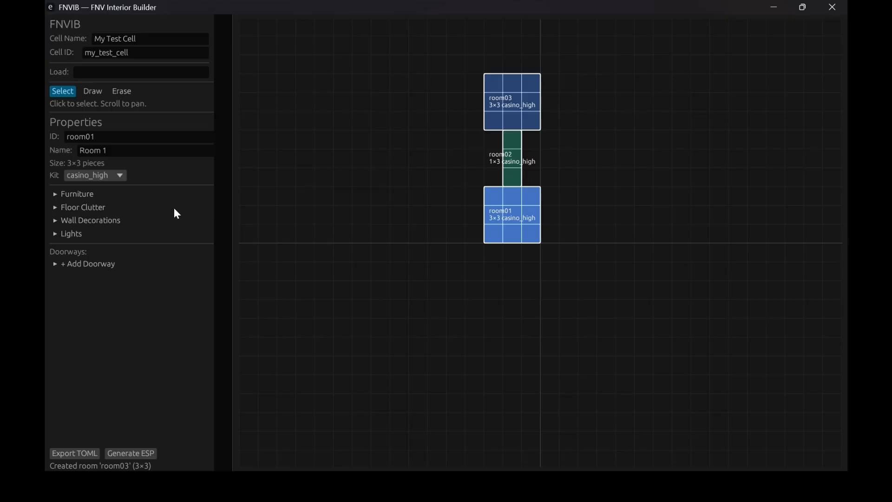
{"action": "left_click", "coordinate": [116, 175]}
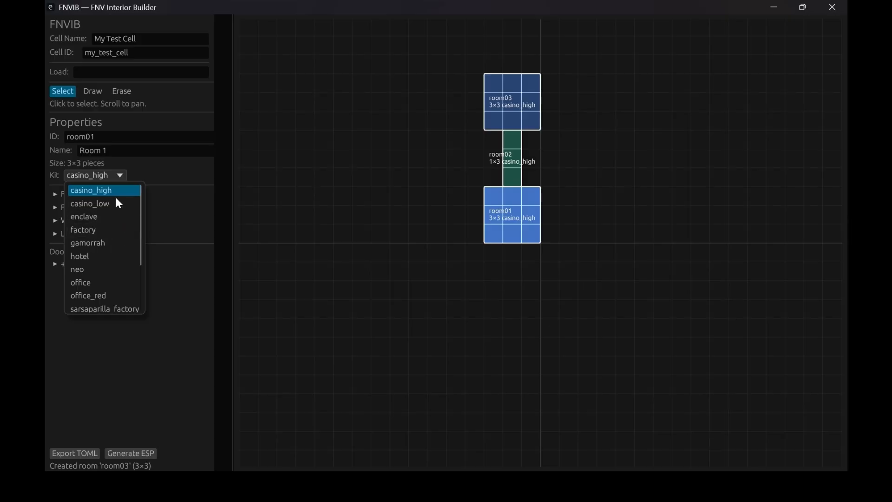
{"action": "scroll", "coordinate": [115, 200], "scroll_direction": "down", "scroll_amount": 3}
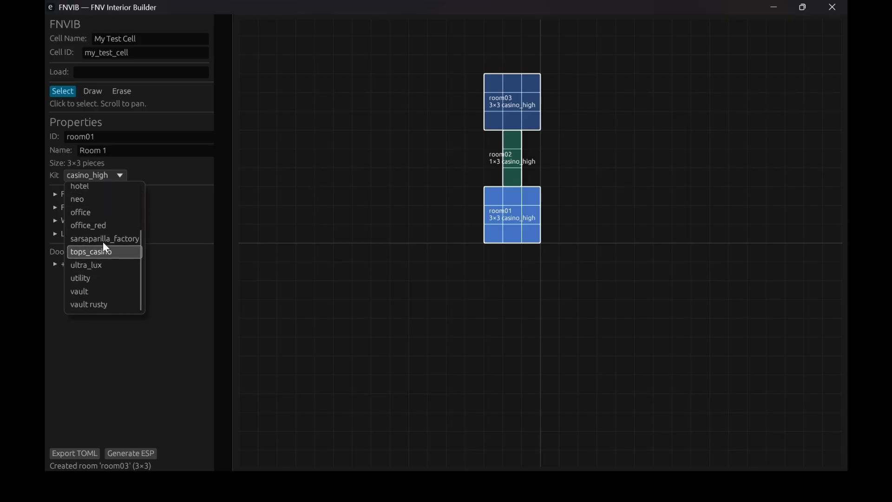
{"action": "left_click", "coordinate": [98, 214]}
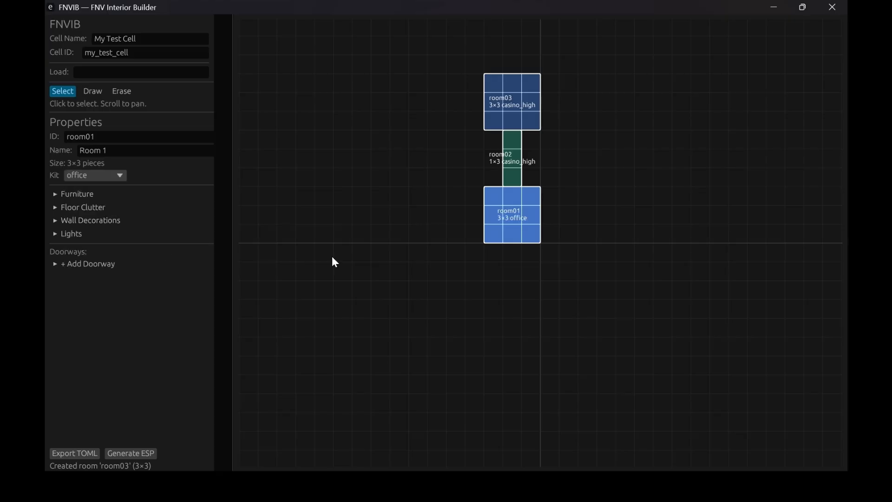
Step: Set the kit of the room02 corridor between the two rooms to office_red
{"action": "left_click", "coordinate": [504, 159]}
{"action": "left_click", "coordinate": [113, 186]}
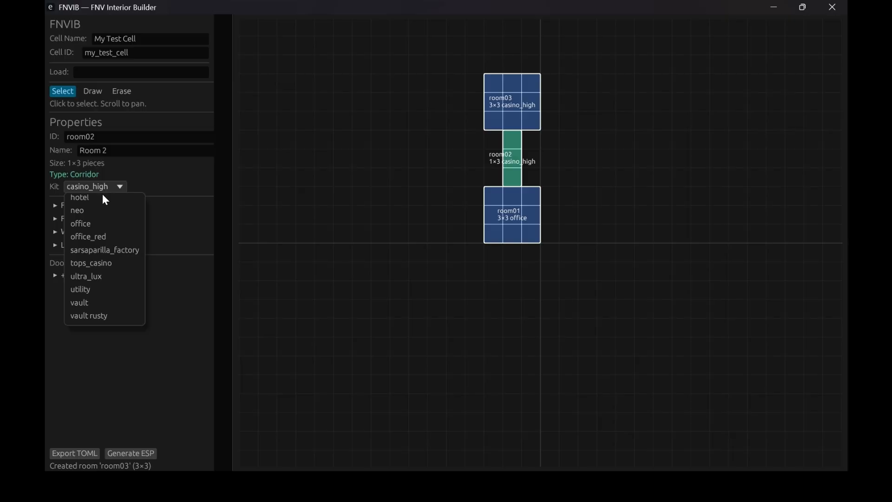
{"action": "left_click", "coordinate": [88, 234]}
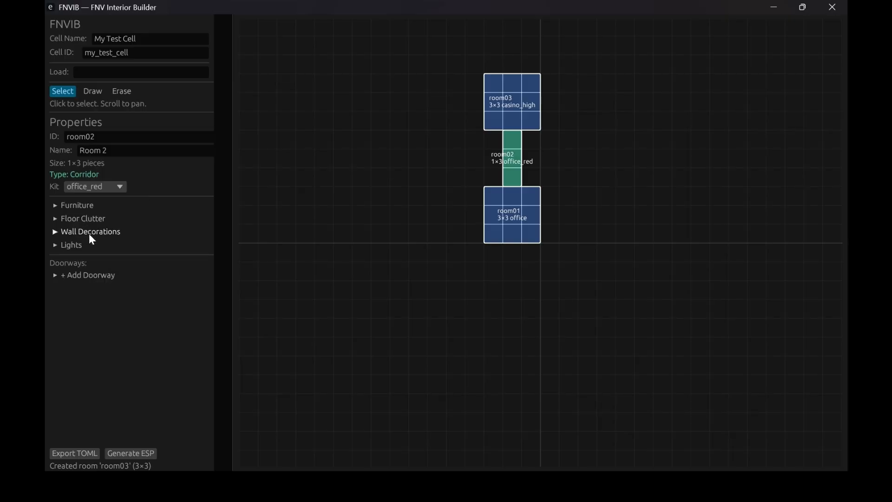
Step: Set the kit of room03, the upper 3×3 room, to factory
{"action": "left_click", "coordinate": [522, 110]}
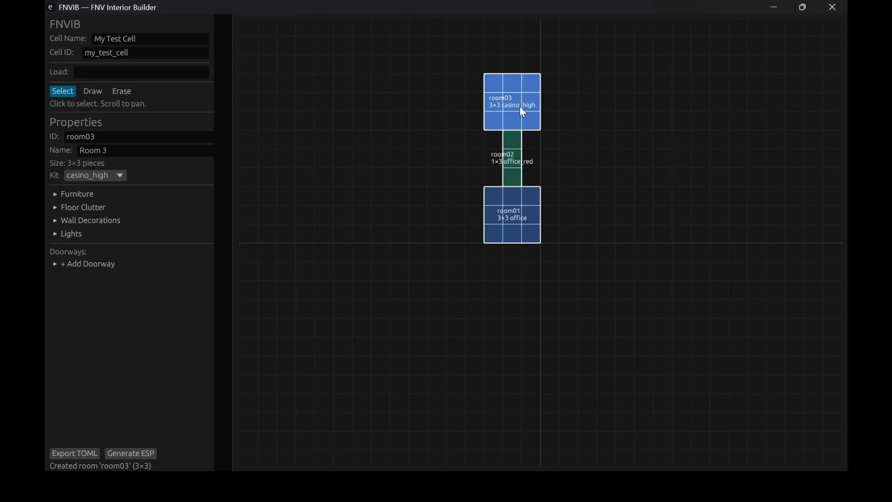
{"action": "left_click", "coordinate": [118, 176]}
{"action": "scroll", "coordinate": [103, 251], "scroll_direction": "up", "scroll_amount": 5}
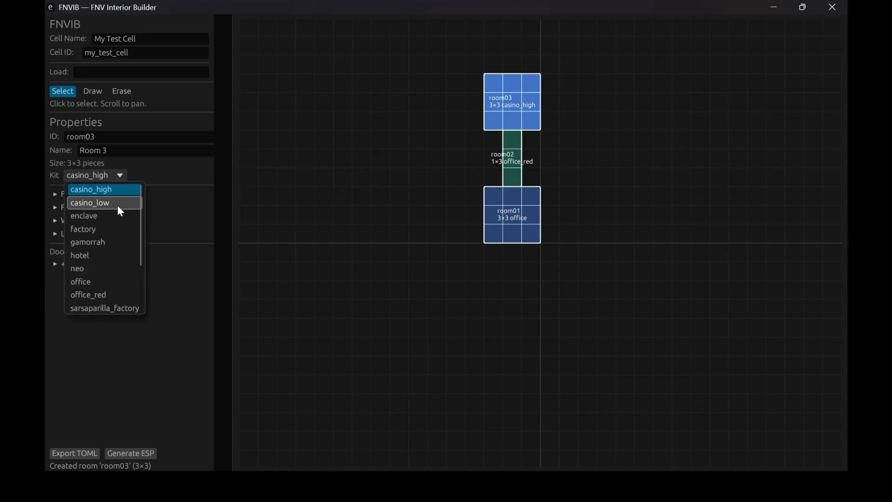
{"action": "left_click", "coordinate": [104, 226]}
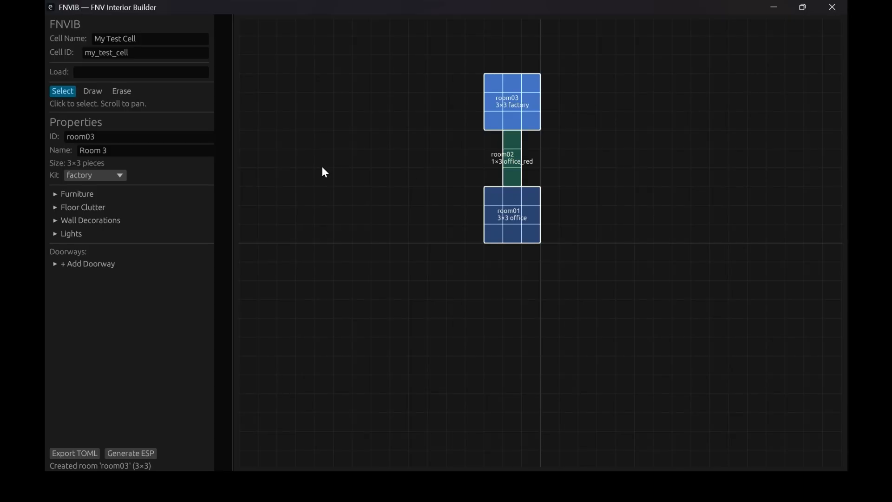
Step: Browse the available kits for room03, switching it to enclave and back to factory
{"action": "left_click", "coordinate": [116, 175]}
{"action": "scroll", "coordinate": [121, 241], "scroll_direction": "down", "scroll_amount": 1}
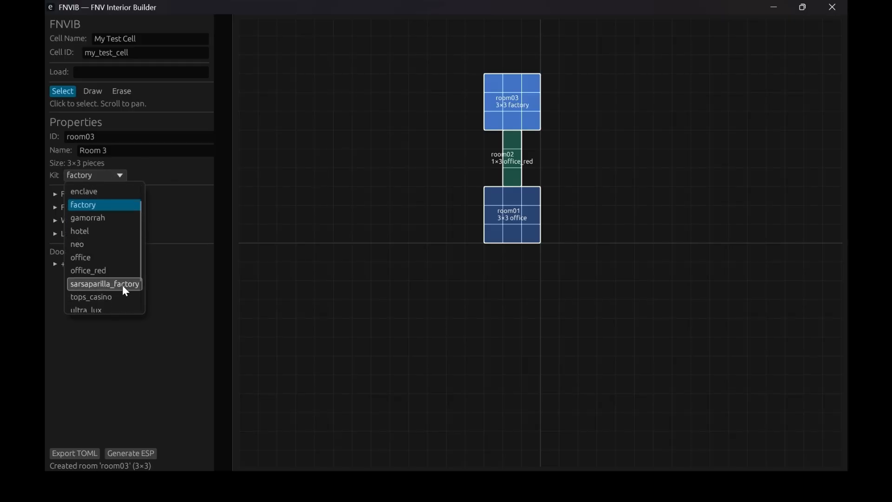
{"action": "scroll", "coordinate": [124, 278], "scroll_direction": "down", "scroll_amount": 1}
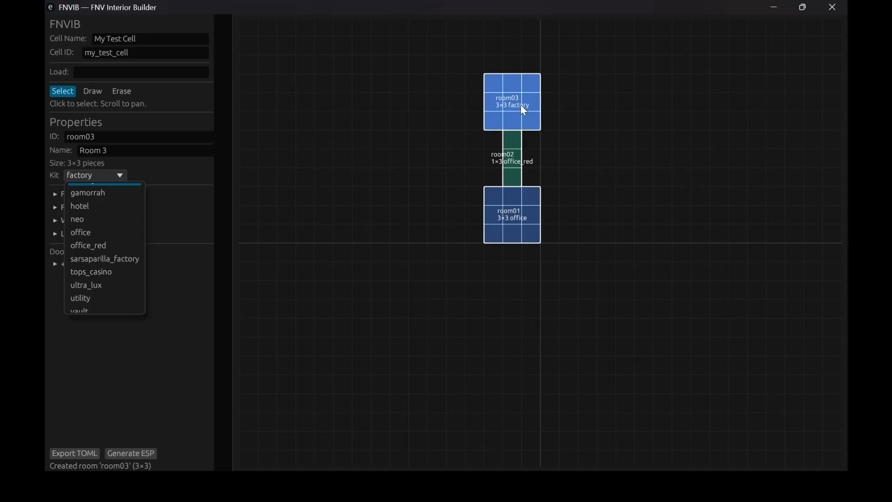
{"action": "scroll", "coordinate": [115, 233], "scroll_direction": "up", "scroll_amount": 2}
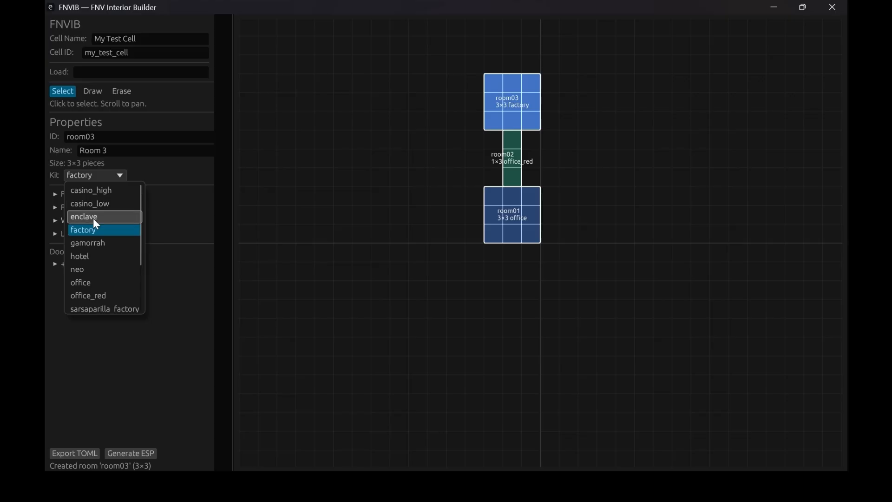
{"action": "left_click", "coordinate": [93, 219]}
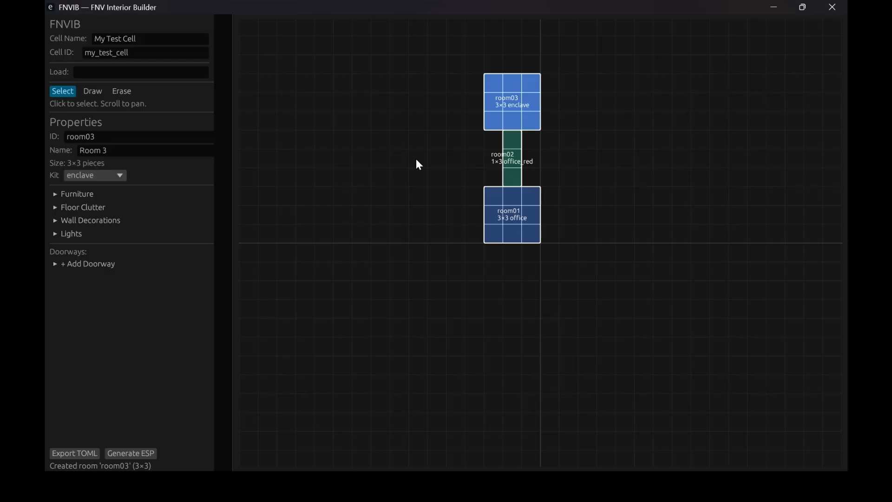
{"action": "left_click", "coordinate": [115, 176]}
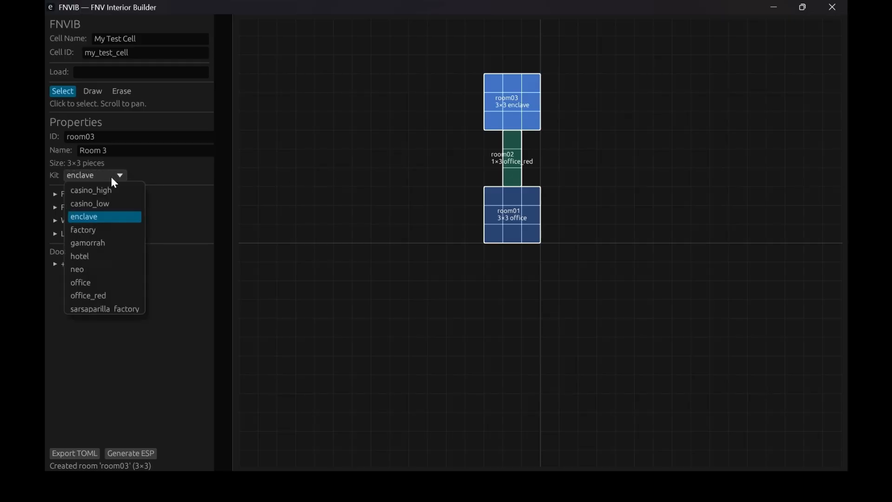
{"action": "left_click", "coordinate": [116, 230]}
Step: Select room01 and enable furniture_office as its furniture set
{"action": "left_click", "coordinate": [510, 224]}
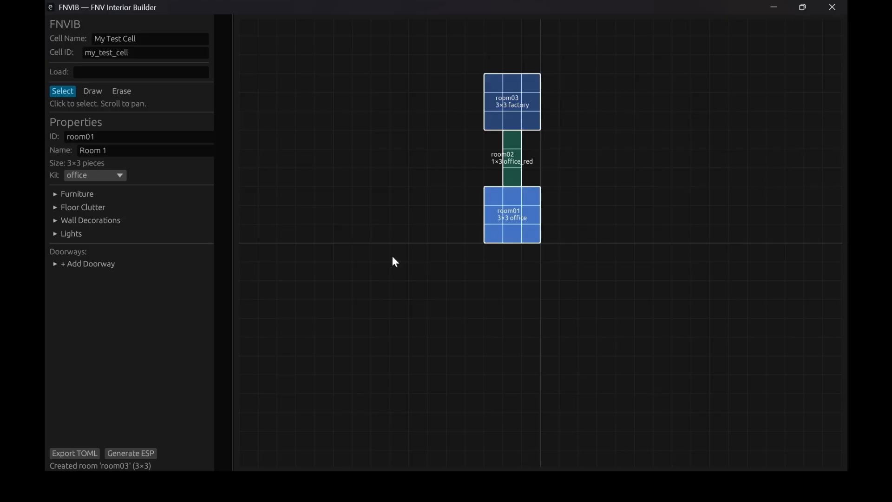
{"action": "left_click", "coordinate": [76, 195]}
{"action": "scroll", "coordinate": [84, 251], "scroll_direction": "down", "scroll_amount": 2}
{"action": "left_click", "coordinate": [65, 353]}
{"action": "scroll", "coordinate": [139, 344], "scroll_direction": "down", "scroll_amount": 3}
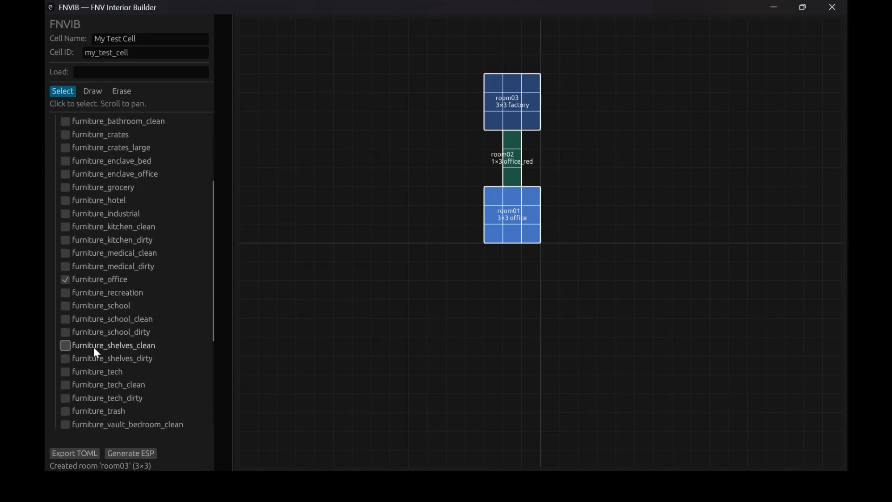
{"action": "scroll", "coordinate": [80, 223], "scroll_direction": "up", "scroll_amount": 5}
{"action": "left_click", "coordinate": [58, 193]}
Step: Enable junk as the floor clutter for room01
{"action": "left_click", "coordinate": [63, 210]}
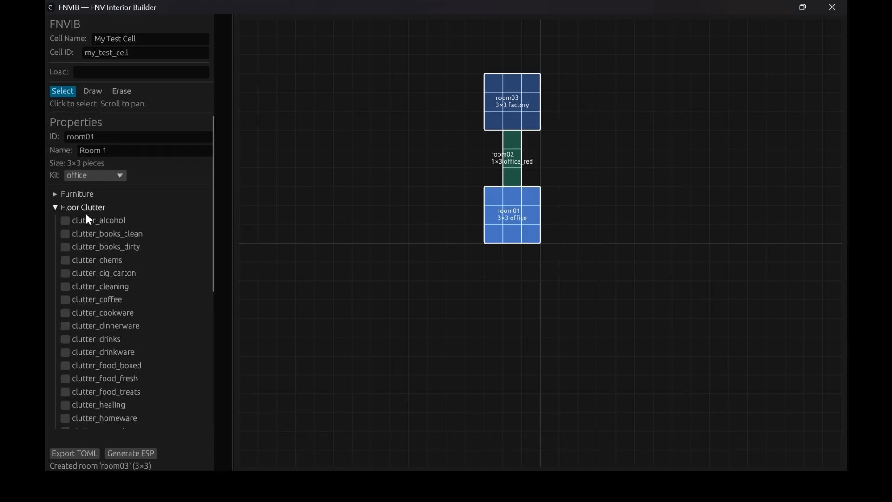
{"action": "scroll", "coordinate": [120, 258], "scroll_direction": "down", "scroll_amount": 9}
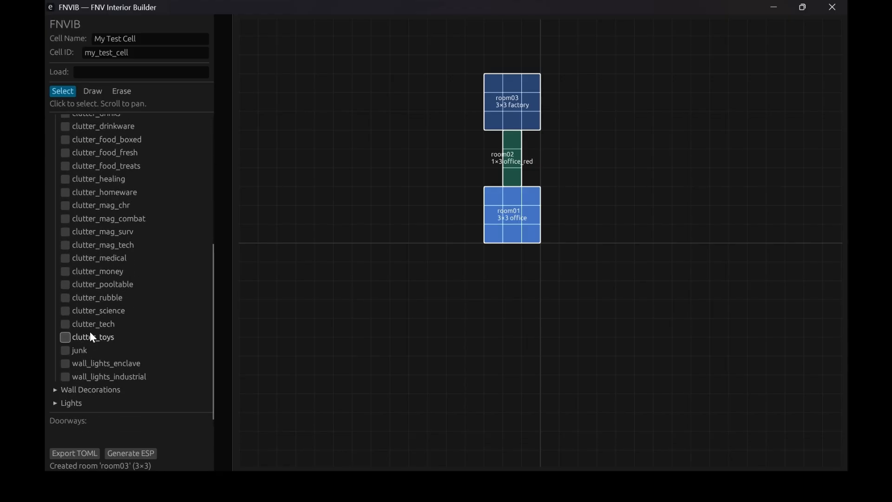
{"action": "left_click", "coordinate": [65, 351]}
{"action": "scroll", "coordinate": [138, 319], "scroll_direction": "up", "scroll_amount": 9}
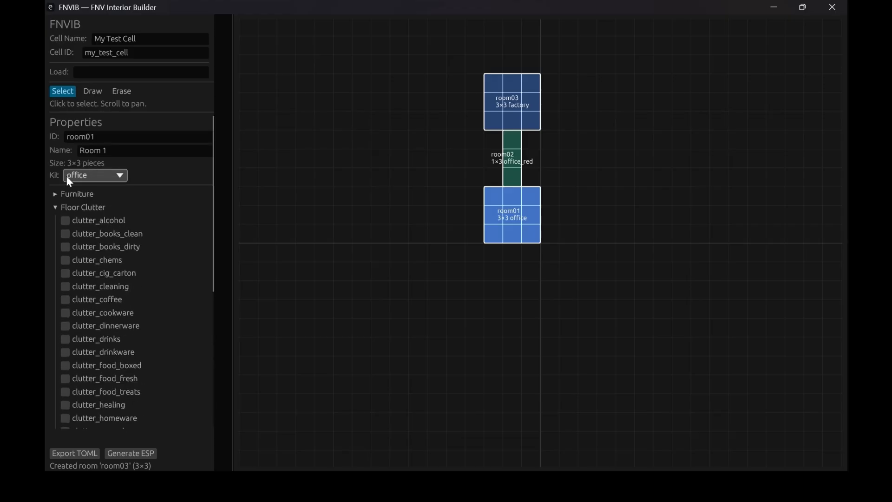
{"action": "left_click", "coordinate": [59, 211]}
Step: Enable corporate_posters as the wall decorations for room01
{"action": "left_click", "coordinate": [59, 219]}
{"action": "scroll", "coordinate": [112, 240], "scroll_direction": "down", "scroll_amount": 1}
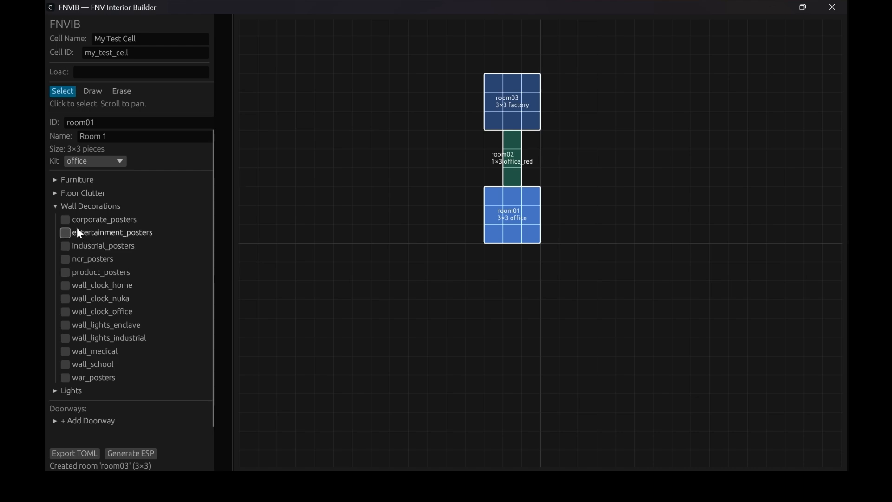
{"action": "left_click", "coordinate": [65, 219]}
{"action": "left_click", "coordinate": [56, 206]}
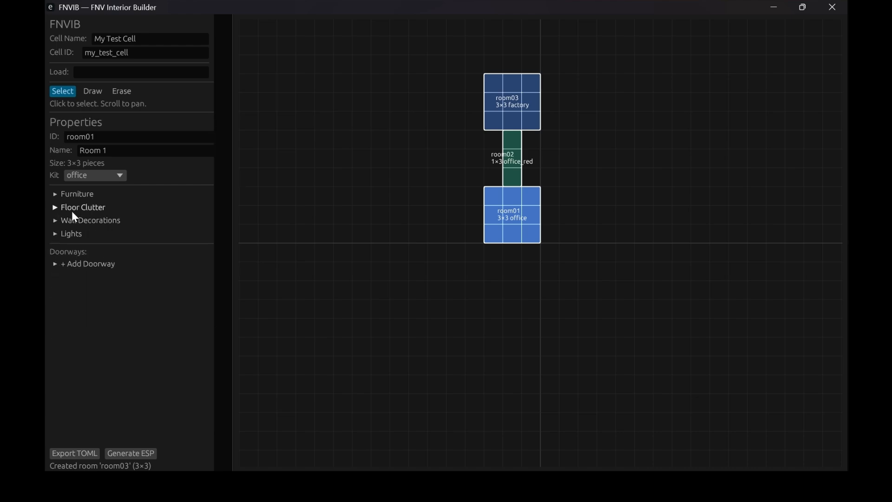
Step: Enable ceiling_lights_fluorescent as the lighting for room01
{"action": "left_click", "coordinate": [55, 234]}
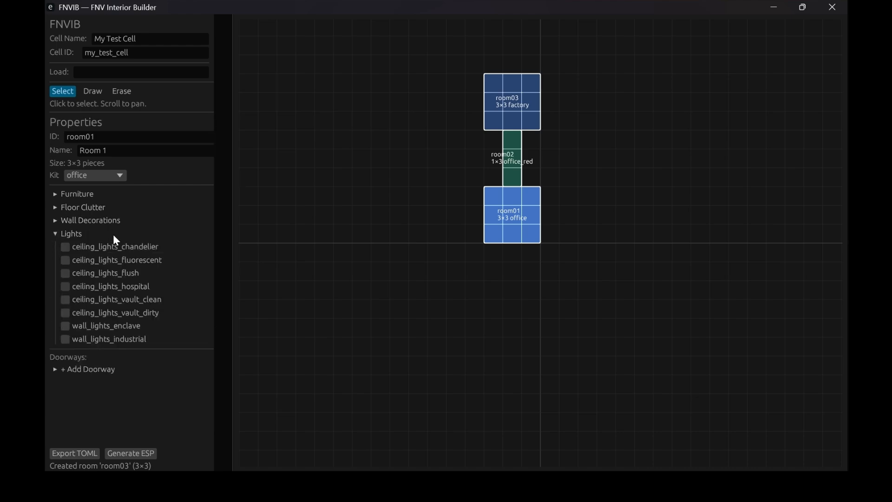
{"action": "left_click", "coordinate": [64, 260]}
{"action": "left_click", "coordinate": [57, 233]}
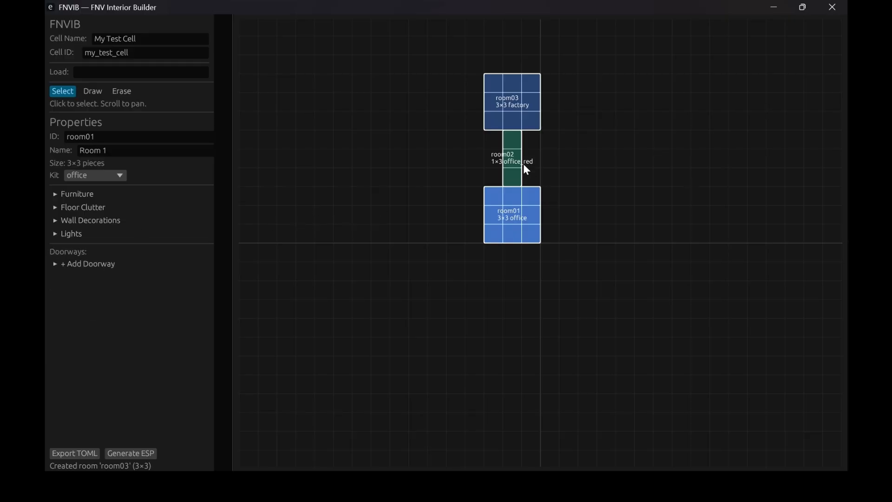
{"action": "left_click", "coordinate": [517, 158]}
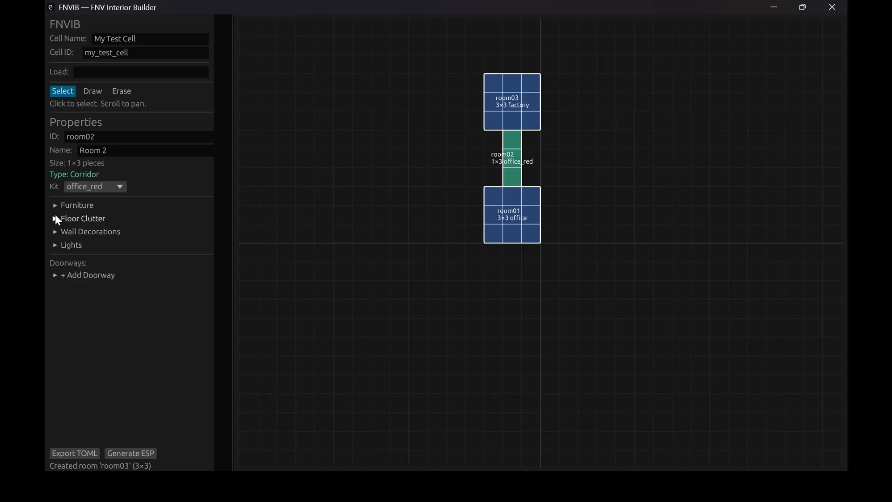
{"action": "left_click", "coordinate": [54, 231]}
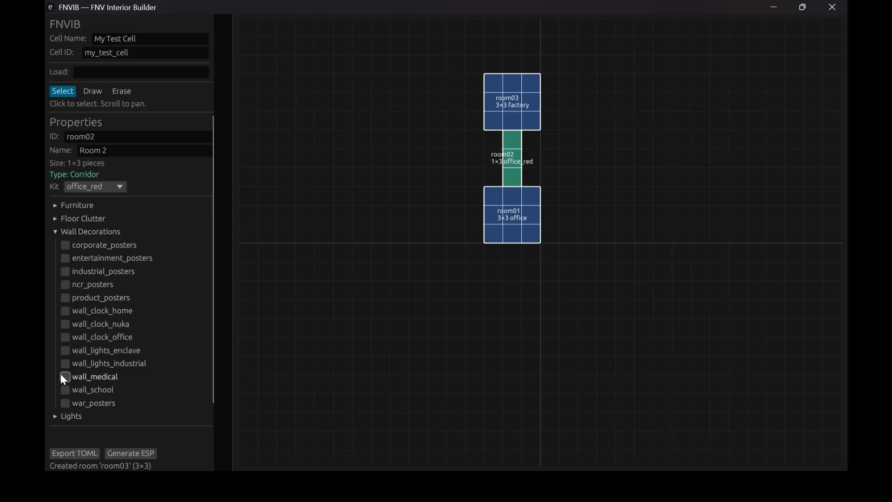
{"action": "left_click", "coordinate": [59, 232]}
{"action": "left_click", "coordinate": [57, 243]}
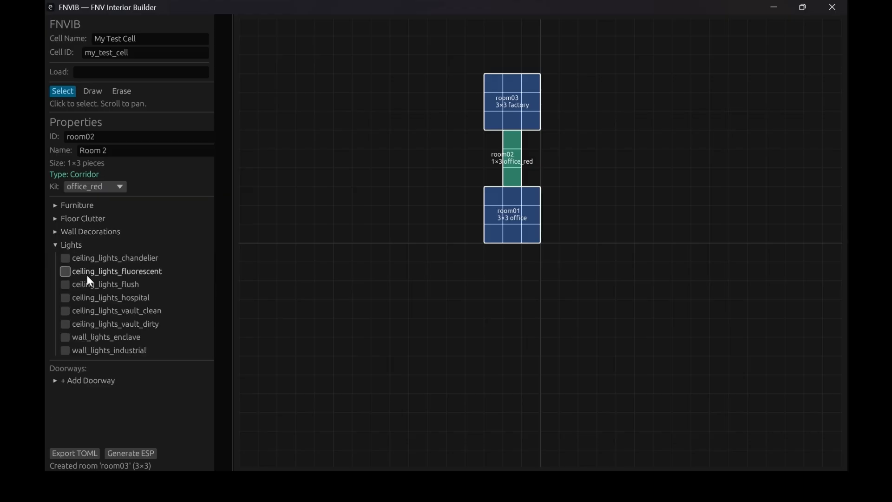
{"action": "left_click", "coordinate": [53, 244]}
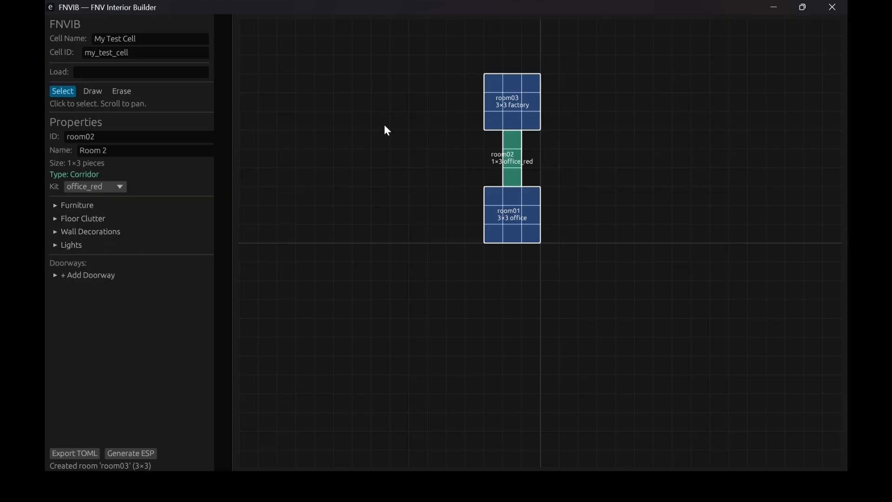
Step: Select room03 and enable furniture_kitchen_dirty and furniture_recreation as its furniture sets
{"action": "left_click", "coordinate": [536, 104]}
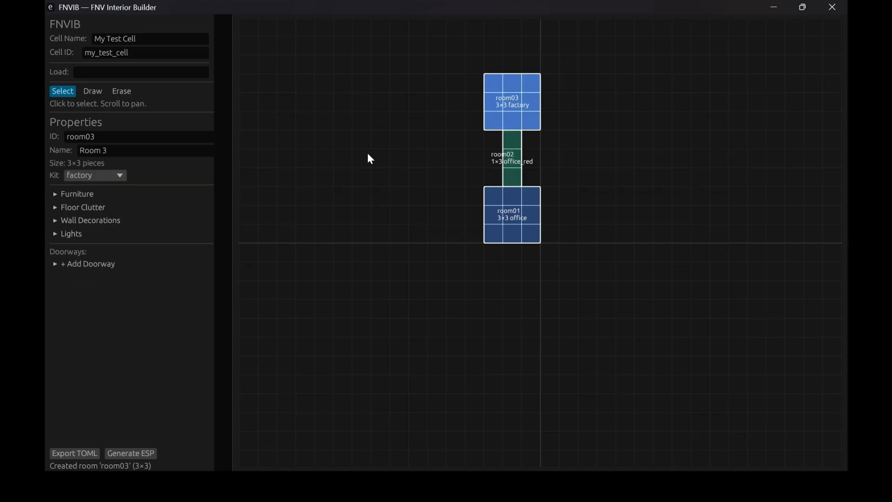
{"action": "left_click", "coordinate": [51, 192]}
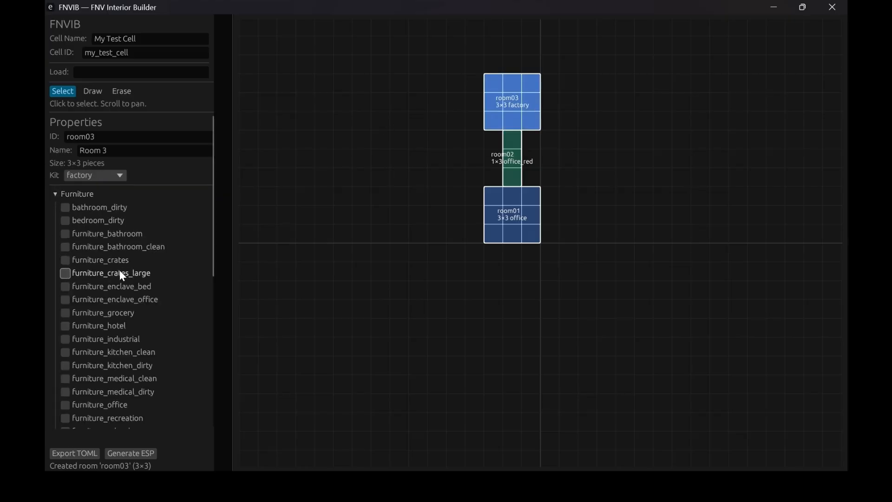
{"action": "scroll", "coordinate": [120, 269], "scroll_direction": "down", "scroll_amount": 2}
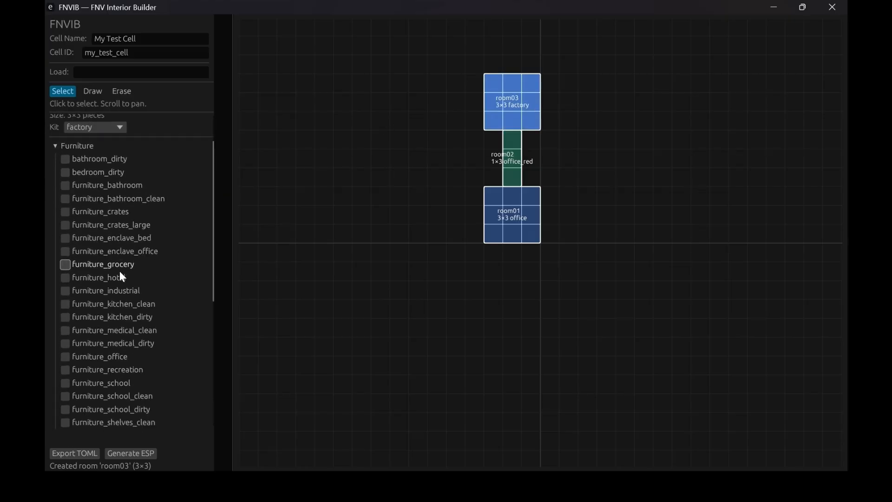
{"action": "left_click", "coordinate": [70, 316]}
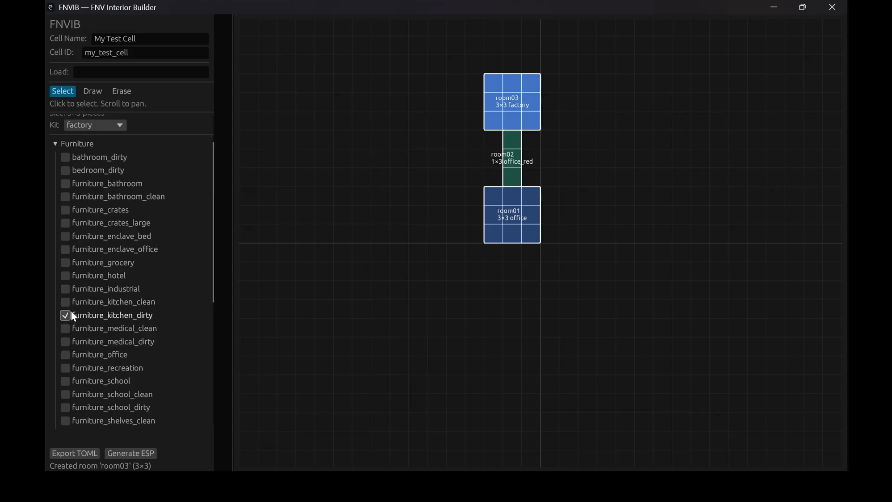
{"action": "scroll", "coordinate": [72, 316], "scroll_direction": "down", "scroll_amount": 3}
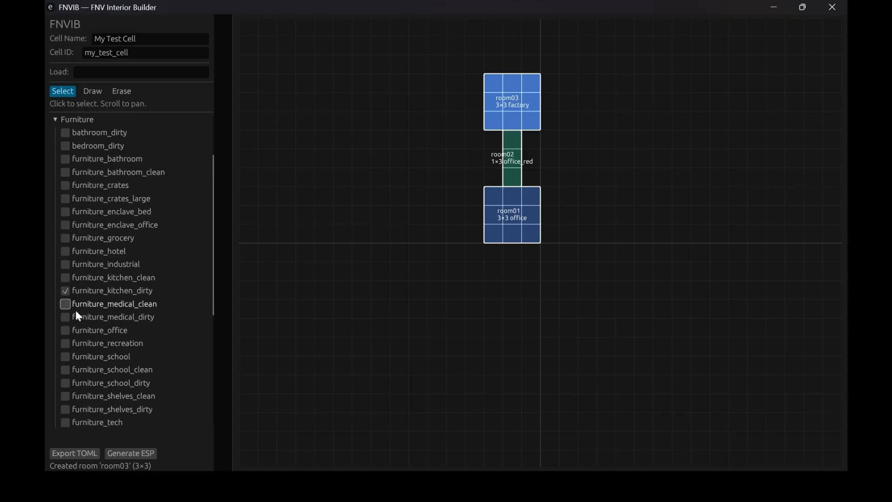
{"action": "left_click", "coordinate": [65, 318]}
{"action": "scroll", "coordinate": [134, 313], "scroll_direction": "up", "scroll_amount": 6}
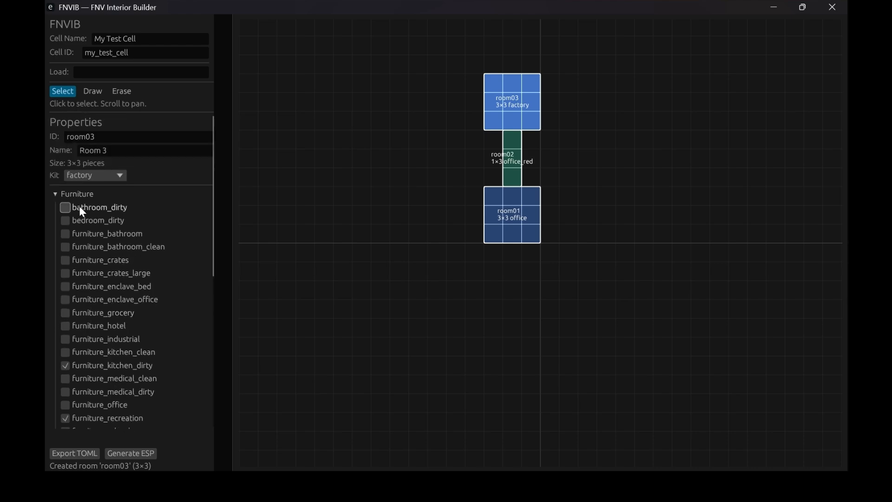
{"action": "left_click", "coordinate": [56, 195]}
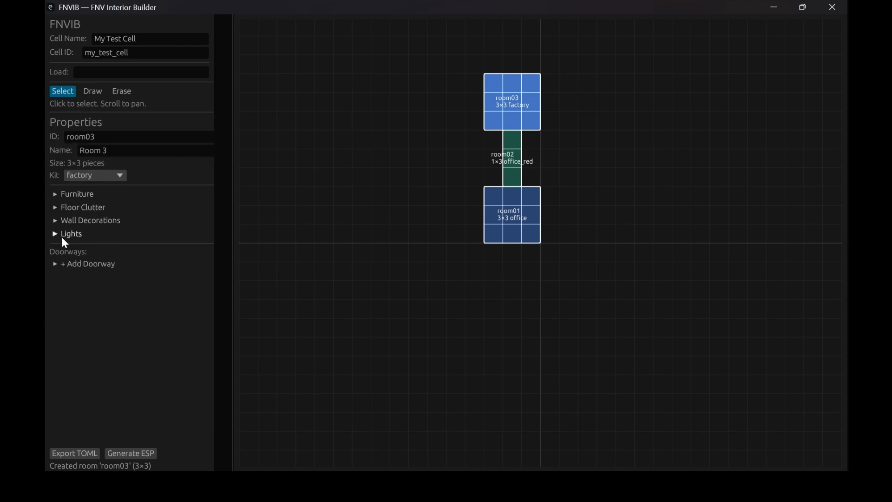
{"action": "left_click", "coordinate": [55, 207]}
{"action": "scroll", "coordinate": [127, 285], "scroll_direction": "down", "scroll_amount": 12}
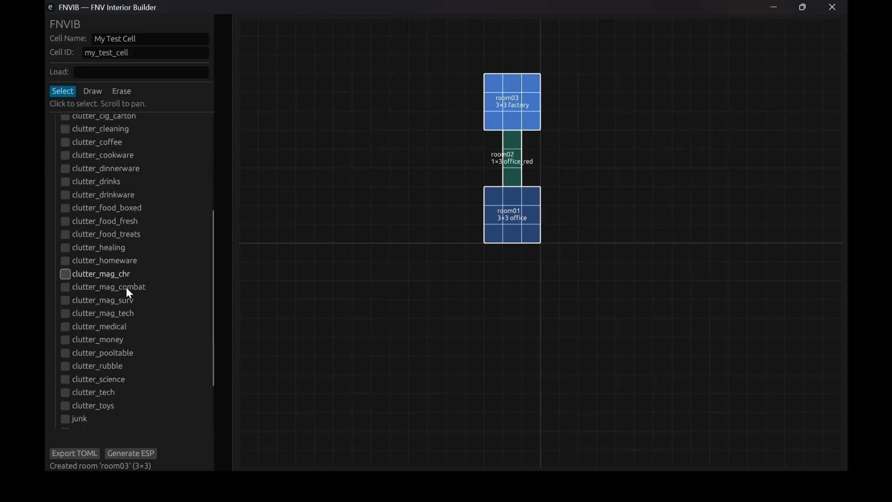
{"action": "scroll", "coordinate": [159, 311], "scroll_direction": "up", "scroll_amount": 12}
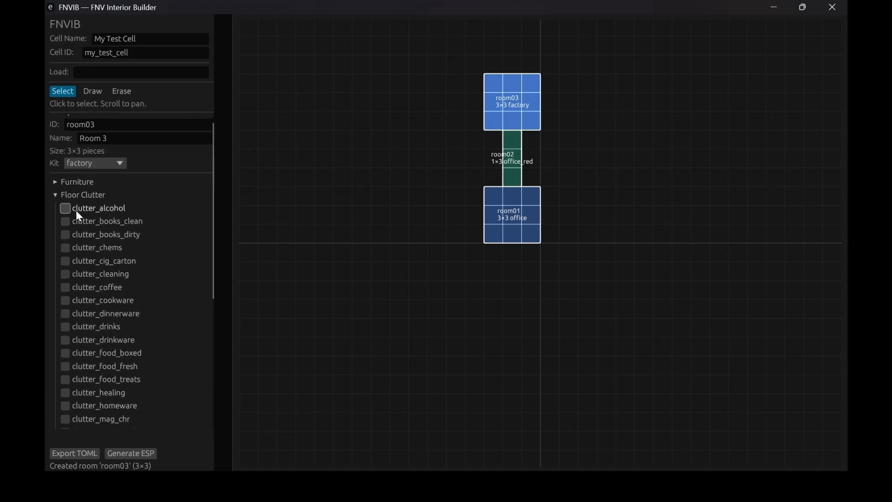
{"action": "left_click", "coordinate": [59, 195]}
Step: Enable entertainment_posters as the wall decorations and ceiling_lights_flush as the lighting for room03
{"action": "left_click", "coordinate": [57, 221]}
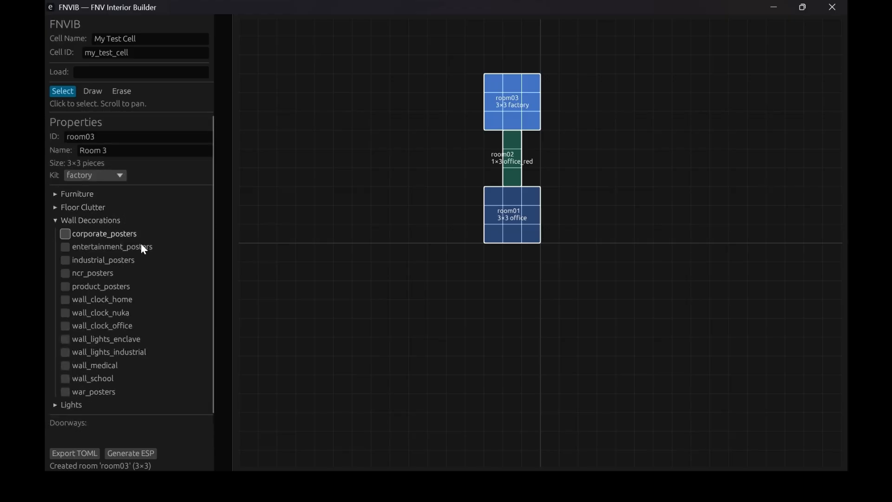
{"action": "left_click", "coordinate": [102, 246]}
{"action": "left_click", "coordinate": [55, 221]}
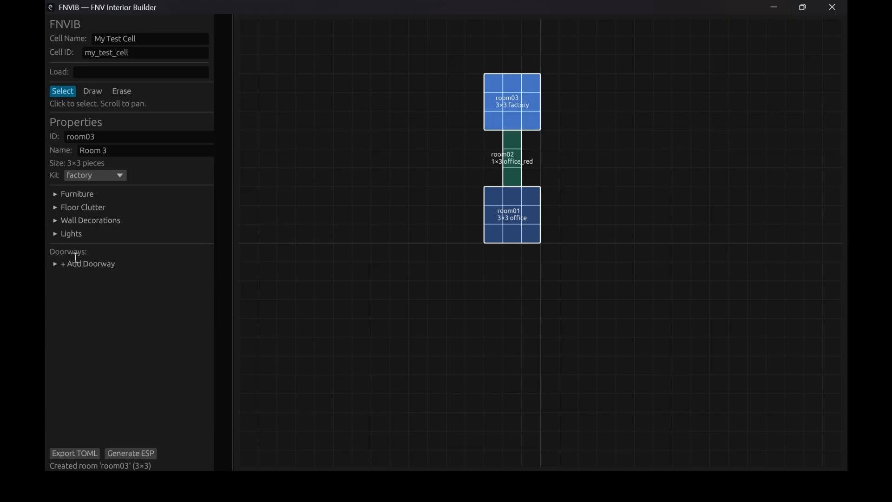
{"action": "left_click", "coordinate": [57, 234]}
{"action": "left_click", "coordinate": [67, 273]}
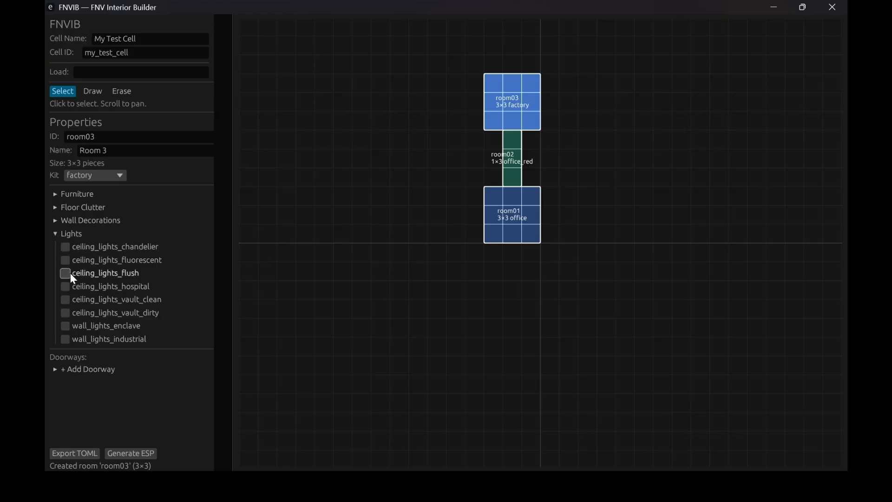
{"action": "left_click", "coordinate": [54, 233]}
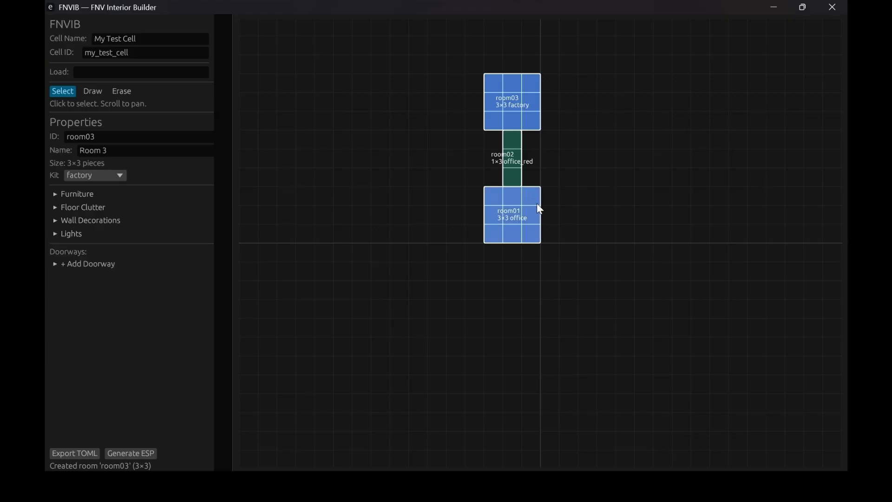
Step: Add a North doorway with offset 0 to room01 that links to room02
{"action": "left_click", "coordinate": [512, 226]}
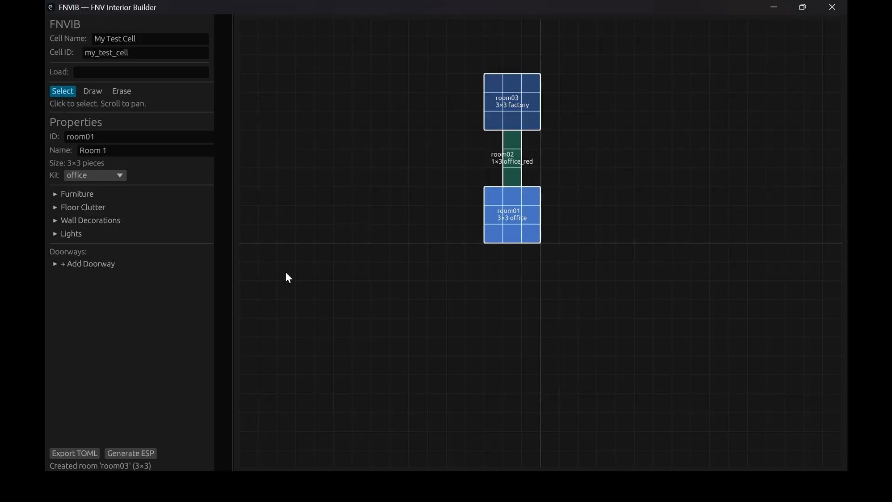
{"action": "left_click", "coordinate": [52, 265]}
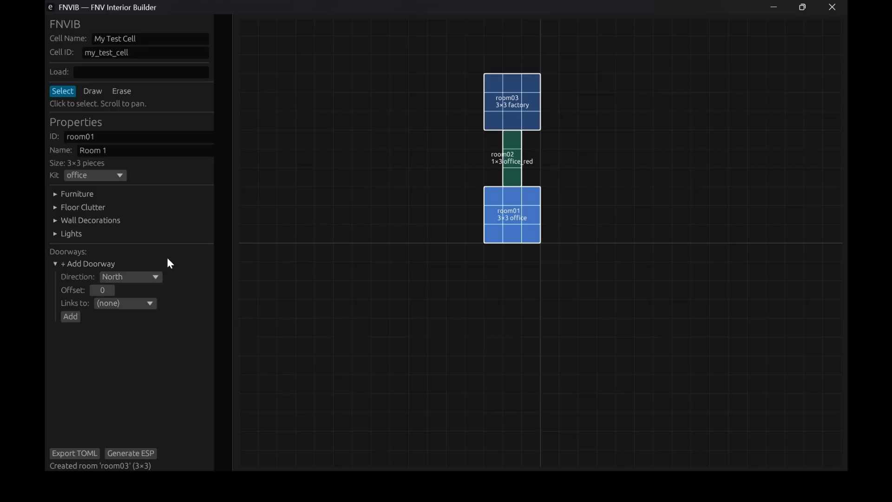
{"action": "left_click", "coordinate": [154, 305]}
{"action": "left_click", "coordinate": [134, 332]}
{"action": "left_click", "coordinate": [74, 317]}
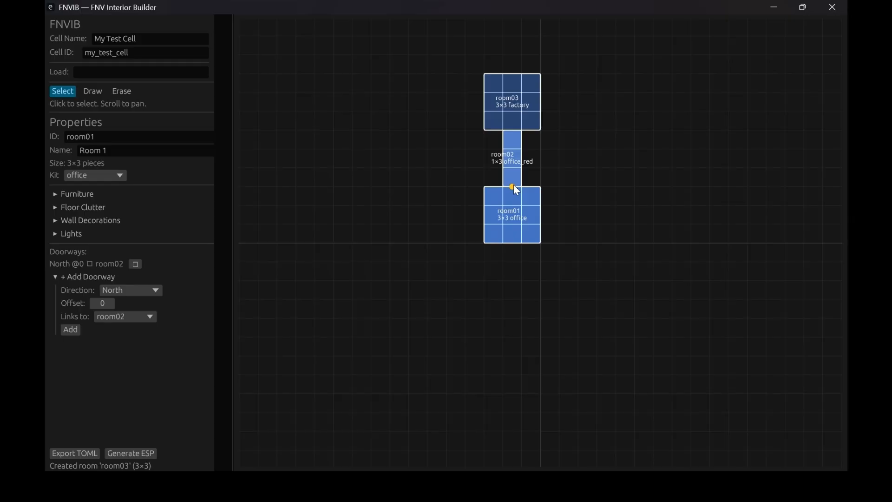
Step: Add a North doorway with offset 0 to room02 that links to room03
{"action": "left_click", "coordinate": [516, 158]}
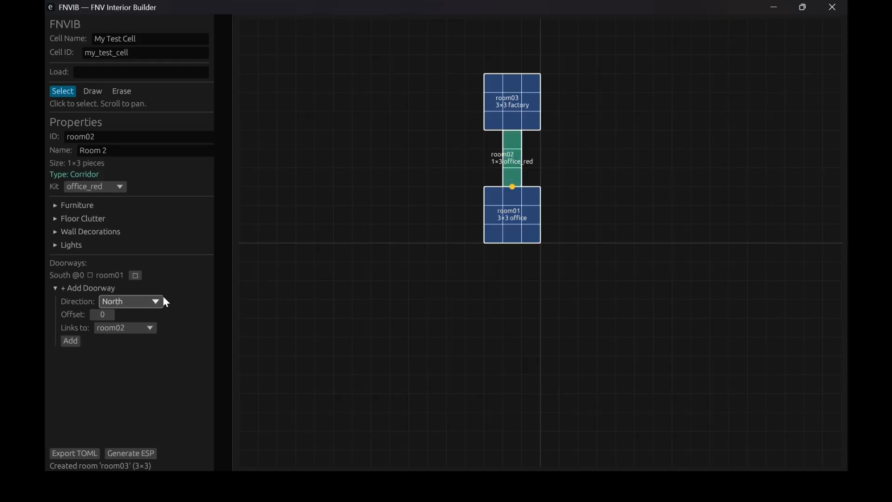
{"action": "left_click", "coordinate": [151, 328]}
{"action": "left_click", "coordinate": [126, 370]}
{"action": "left_click", "coordinate": [70, 342]}
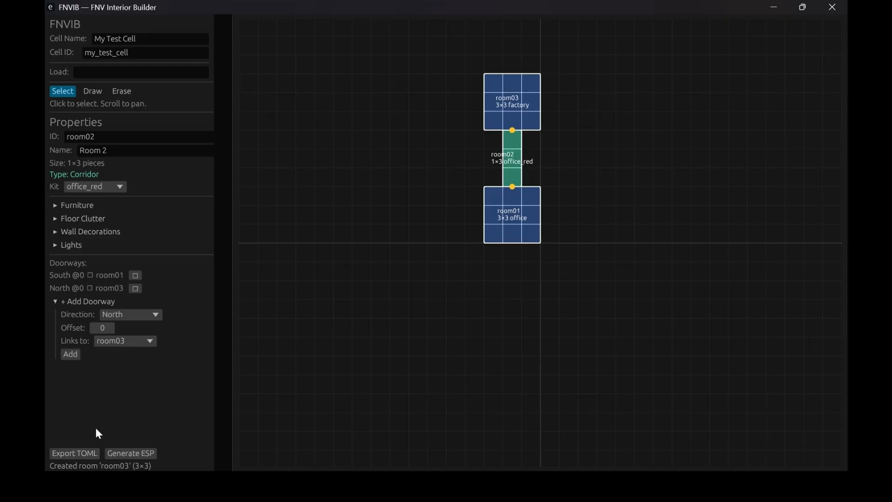
Step: Generate the ESP plugin, then switch to File Explorer and copy my_test_cell.esp from the FNVIB folder
{"action": "left_click", "coordinate": [146, 453]}
{"action": "left_click", "coordinate": [126, 485]}
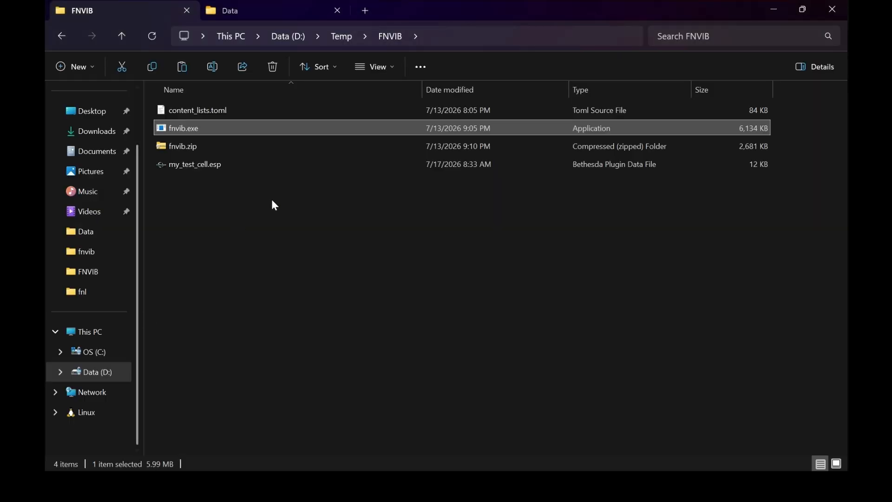
{"action": "left_click", "coordinate": [207, 166]}
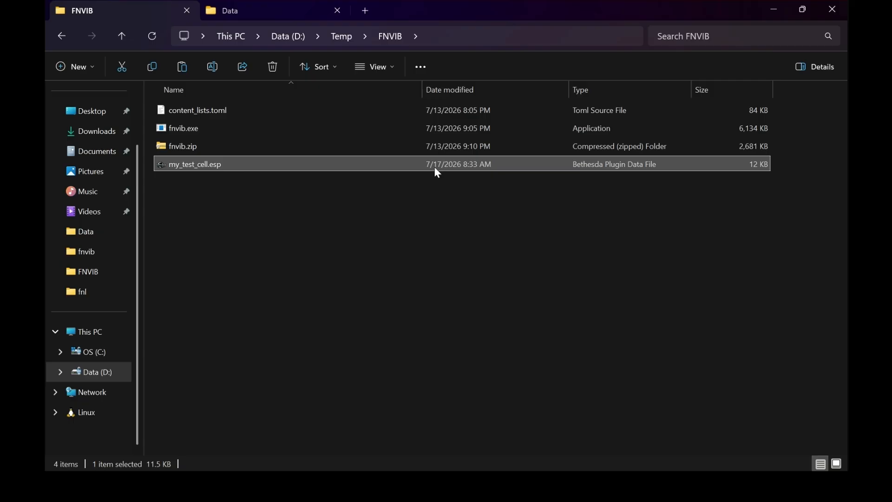
{"action": "right_click", "coordinate": [198, 166]}
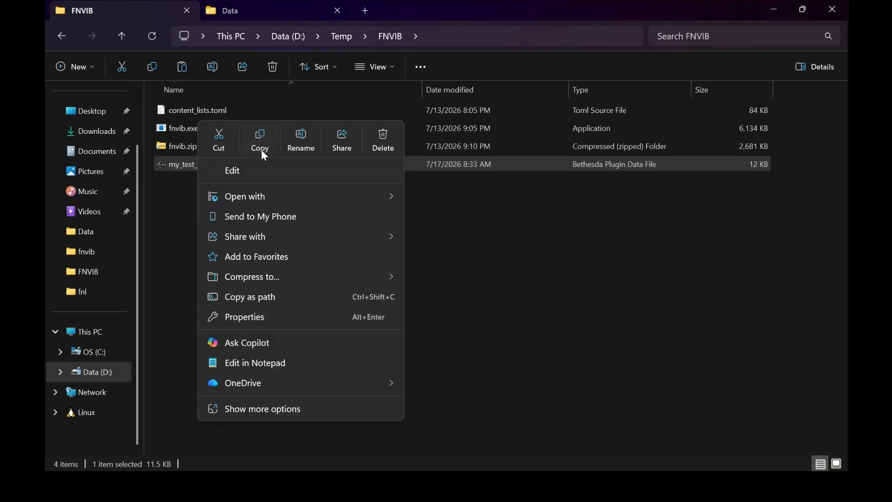
{"action": "left_click", "coordinate": [260, 150]}
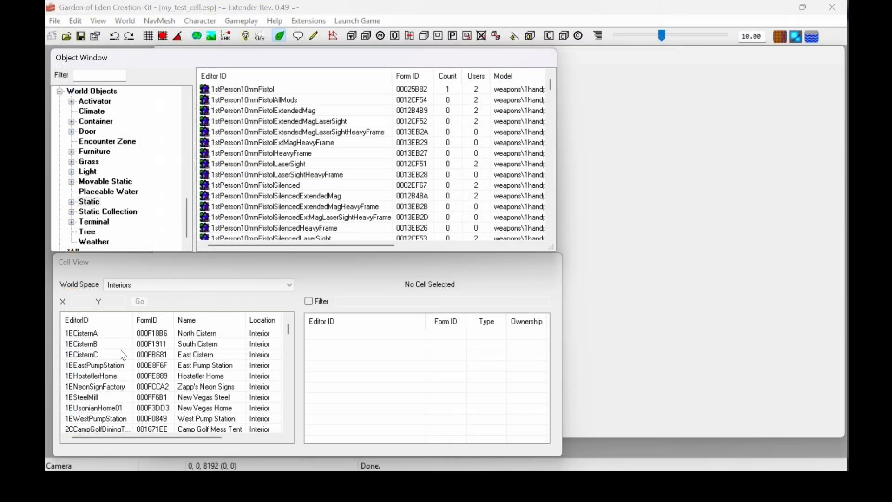
Step: In Garden of Eden Creation Kit, find mytestcell among the interior cells and load it in the render view
{"action": "left_click", "coordinate": [121, 352]}
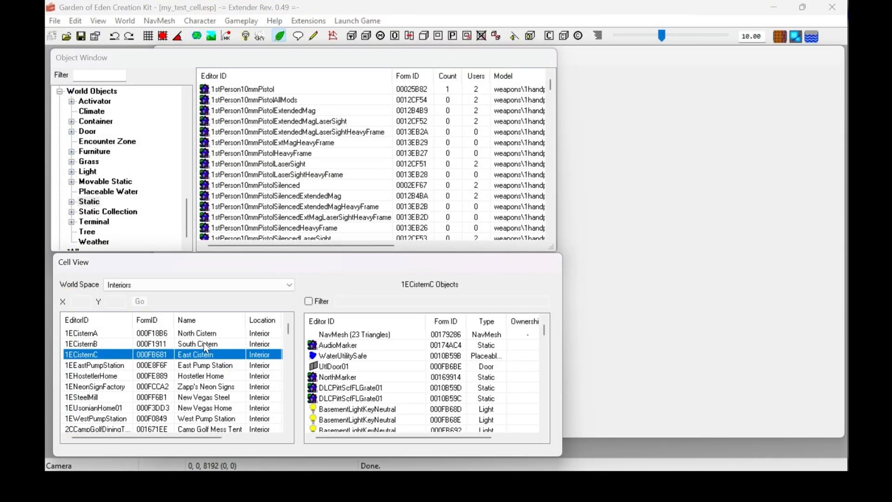
{"action": "key", "text": "m"}
{"action": "key", "text": "y"}
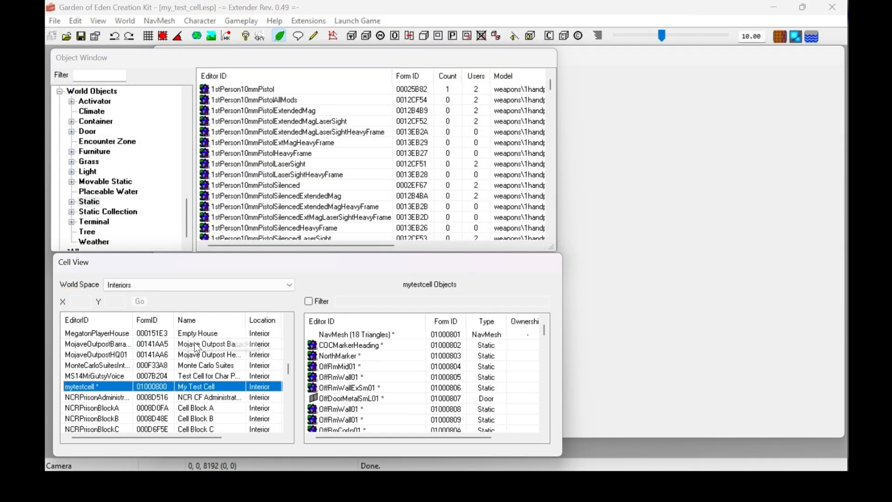
{"action": "double_click", "coordinate": [100, 387]}
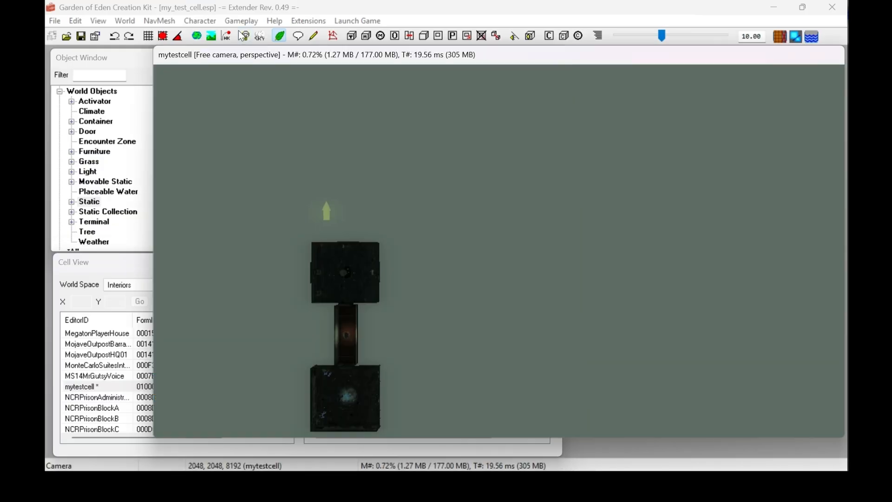
Step: Brighten the rendered cell and examine the office room's furniture, clutter and wall layout up close
{"action": "left_click", "coordinate": [245, 35]}
{"action": "middle_click_drag", "start_coordinate": [430, 275], "coordinate": [485, 195]}
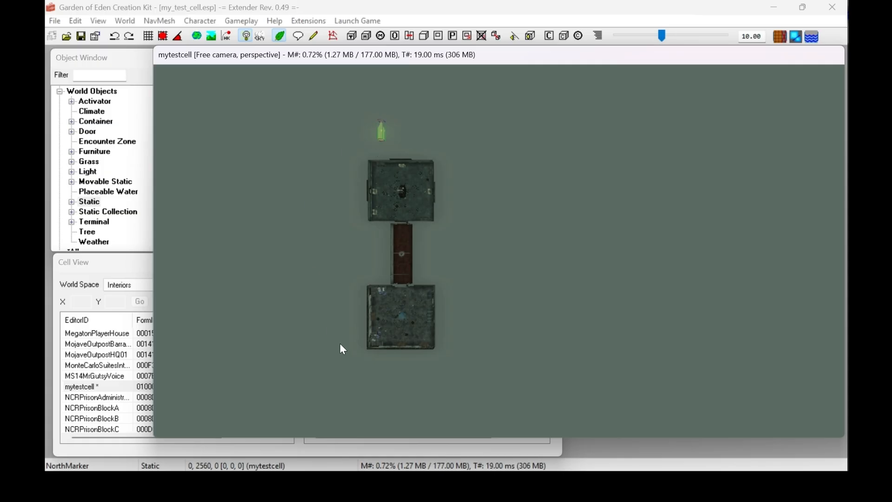
{"action": "scroll", "coordinate": [340, 344], "scroll_direction": "up", "scroll_amount": 5}
{"action": "middle_click_drag", "start_coordinate": [325, 346], "coordinate": [582, 225]}
{"action": "middle_click_drag", "start_coordinate": [464, 279], "coordinate": [601, 205]}
{"action": "middle_click_drag", "start_coordinate": [373, 384], "coordinate": [566, 226]}
{"action": "scroll", "coordinate": [496, 303], "scroll_direction": "up", "scroll_amount": 4}
{"action": "left_click", "coordinate": [475, 306]}
{"action": "middle_click_drag", "start_coordinate": [587, 355], "coordinate": [382, 262], "text": "shift"}
{"action": "middle_click_drag", "start_coordinate": [462, 321], "coordinate": [292, 241]}
{"action": "middle_click_drag", "start_coordinate": [583, 288], "coordinate": [563, 279]}
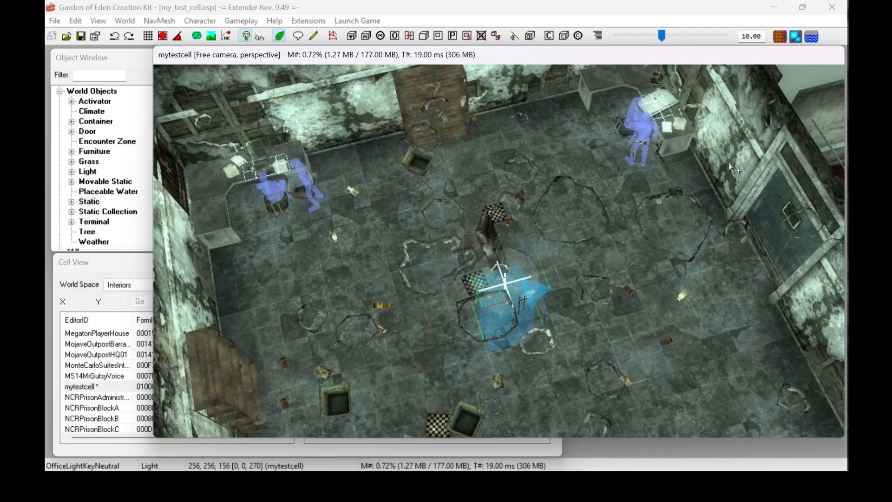
Step: Move the ham radio on the office room's corner desk to about X -76, Y -73, toward the desk's corner
{"action": "middle_click_drag", "start_coordinate": [441, 269], "coordinate": [539, 260]}
{"action": "mouse_move", "coordinate": [445, 243]}
{"action": "middle_mouse_down", "text": "shift"}
{"action": "mouse_move", "coordinate": [387, 224]}
{"action": "mouse_move", "coordinate": [463, 246]}
{"action": "middle_mouse_up", "text": "shift"}
{"action": "scroll", "coordinate": [387, 224], "scroll_direction": "up", "scroll_amount": 4}
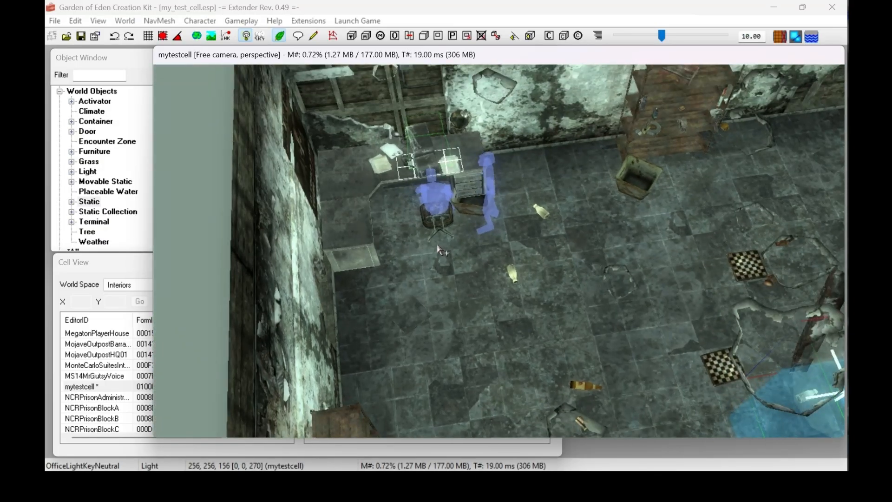
{"action": "scroll", "coordinate": [441, 251], "scroll_direction": "up", "scroll_amount": 5}
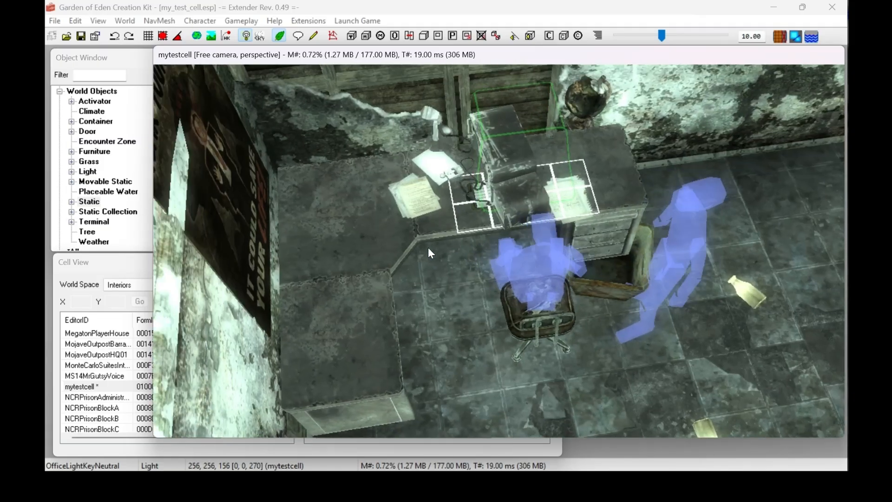
{"action": "middle_click_drag", "start_coordinate": [428, 248], "coordinate": [450, 248]}
{"action": "left_click", "coordinate": [569, 314]}
{"action": "left_click", "coordinate": [542, 143]}
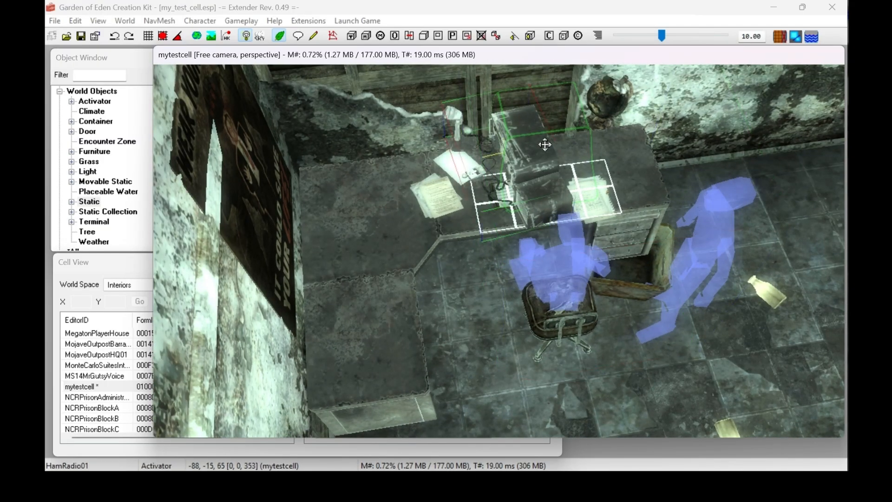
{"action": "left_click_drag", "start_coordinate": [530, 127], "coordinate": [342, 209]}
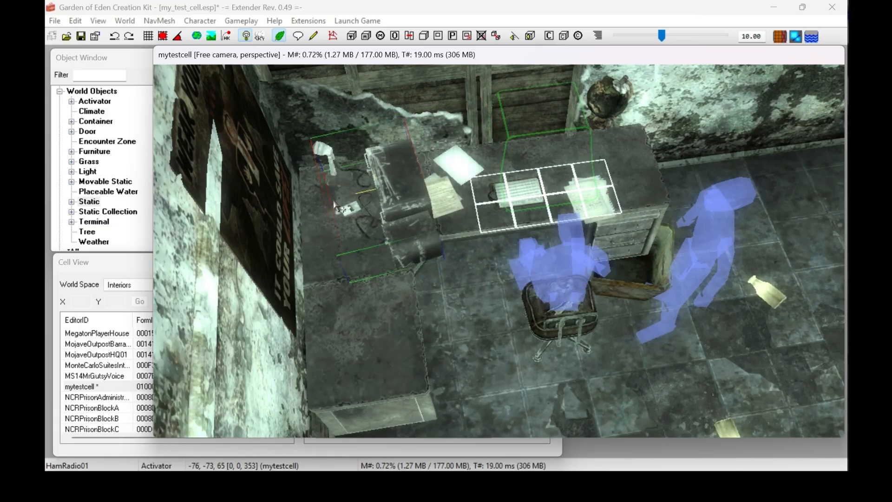
Step: Move the globe on the office room's desk to about X -80, Y 34
{"action": "middle_click_drag", "start_coordinate": [663, 318], "coordinate": [558, 246]}
{"action": "left_click", "coordinate": [428, 195]}
{"action": "middle_click_drag", "start_coordinate": [434, 202], "coordinate": [526, 134], "text": "shift"}
{"action": "left_click", "coordinate": [468, 93]}
{"action": "left_click_drag", "start_coordinate": [471, 96], "coordinate": [481, 135]}
{"action": "middle_click_drag", "start_coordinate": [481, 182], "coordinate": [494, 179]}
{"action": "middle_click_drag", "start_coordinate": [565, 186], "coordinate": [429, 203]}
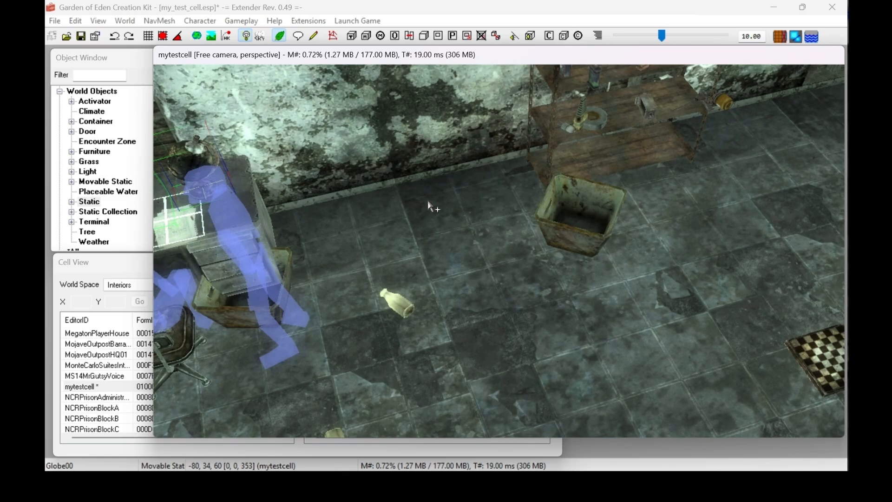
Step: Examine the metal shelves along the office wall, including the detergent box and other clutter placed on them
{"action": "middle_click_drag", "start_coordinate": [446, 210], "coordinate": [553, 223]}
{"action": "left_click", "coordinate": [522, 170]}
{"action": "mouse_move", "coordinate": [519, 166]}
{"action": "middle_mouse_down", "text": "shift"}
{"action": "mouse_move", "coordinate": [544, 230]}
{"action": "mouse_move", "coordinate": [510, 162]}
{"action": "mouse_move", "coordinate": [510, 198]}
{"action": "mouse_move", "coordinate": [522, 166]}
{"action": "mouse_move", "coordinate": [514, 142]}
{"action": "mouse_move", "coordinate": [515, 151]}
{"action": "middle_mouse_up", "text": "shift"}
{"action": "scroll", "coordinate": [511, 162], "scroll_direction": "up", "scroll_amount": 6}
{"action": "scroll", "coordinate": [510, 199], "scroll_direction": "down", "scroll_amount": 5}
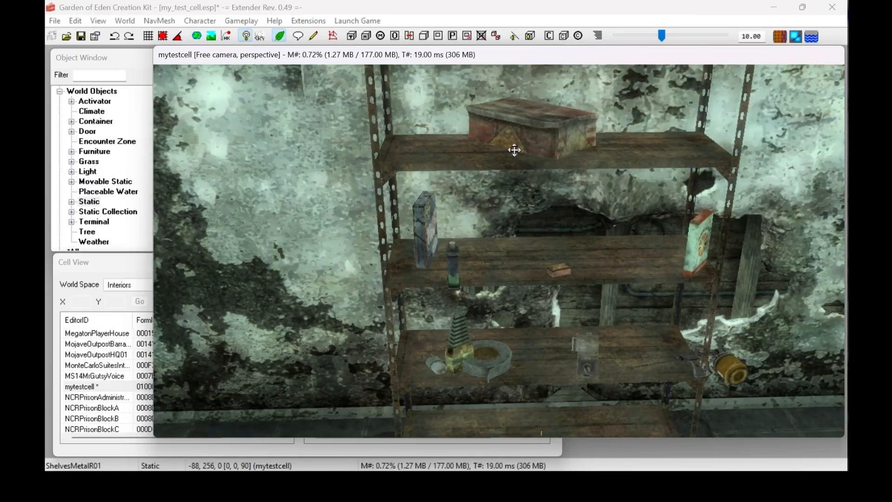
{"action": "middle_click_drag", "start_coordinate": [568, 335], "coordinate": [560, 281]}
{"action": "left_click", "coordinate": [437, 238]}
{"action": "left_click", "coordinate": [416, 122]}
{"action": "middle_click_drag", "start_coordinate": [514, 150], "coordinate": [511, 164]}
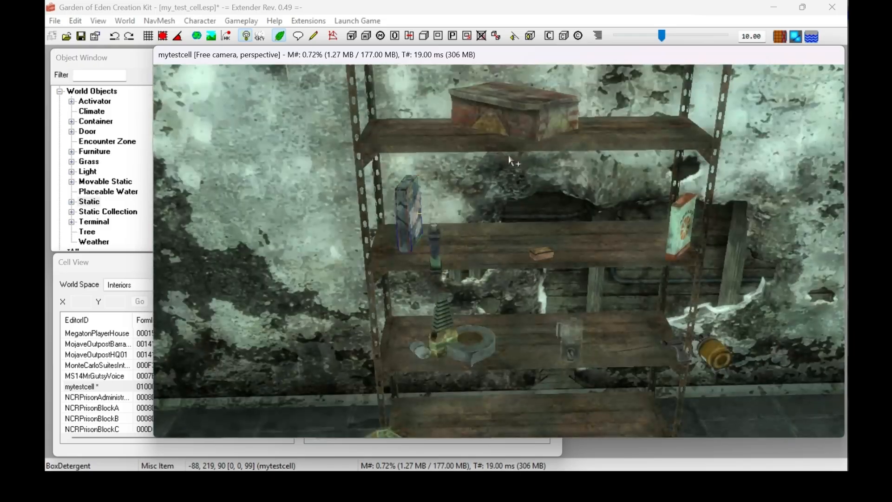
{"action": "middle_click_drag", "start_coordinate": [425, 241], "coordinate": [374, 216]}
{"action": "left_click", "coordinate": [573, 243]}
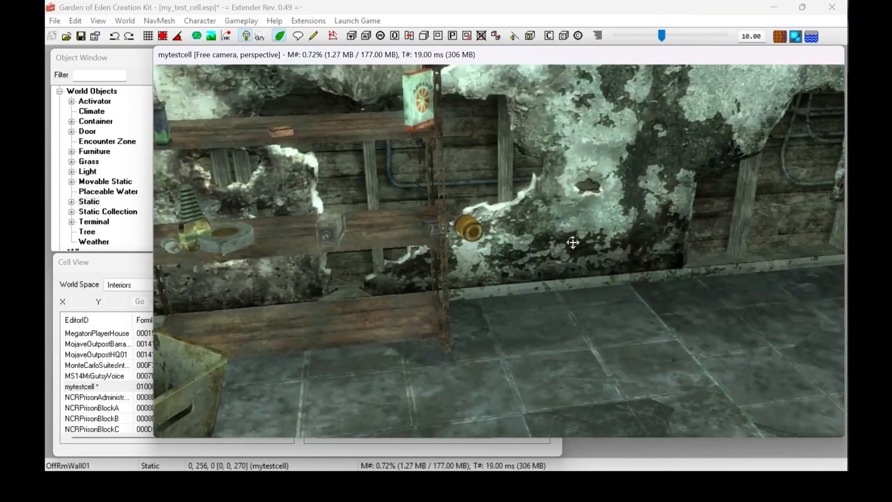
Step: Follow the cell layout out of the office and along the connecting rooms to check how they join
{"action": "scroll", "coordinate": [573, 242], "scroll_direction": "down", "scroll_amount": 4}
{"action": "middle_click_drag", "start_coordinate": [532, 242], "coordinate": [623, 381], "text": "shift"}
{"action": "scroll", "coordinate": [623, 381], "scroll_direction": "down", "scroll_amount": 5}
{"action": "middle_click_drag", "start_coordinate": [553, 365], "coordinate": [546, 213], "text": "shift"}
{"action": "scroll", "coordinate": [444, 342], "scroll_direction": "up", "scroll_amount": 3}
{"action": "scroll", "coordinate": [445, 341], "scroll_direction": "up", "scroll_amount": 3}
{"action": "middle_click_drag", "start_coordinate": [627, 181], "coordinate": [466, 352]}
{"action": "left_click", "coordinate": [597, 248]}
{"action": "middle_click_drag", "start_coordinate": [598, 248], "coordinate": [321, 253], "text": "shift"}
{"action": "middle_click_drag", "start_coordinate": [633, 311], "coordinate": [576, 176], "text": "shift"}
{"action": "left_click_drag", "start_coordinate": [576, 176], "coordinate": [568, 146]}
{"action": "middle_click_drag", "start_coordinate": [612, 264], "coordinate": [317, 256], "text": "shift"}
Step: Inspect the large tiled room's furniture and clutter, selecting its floor piece and the jukebox by the wall
{"action": "left_click", "coordinate": [651, 335]}
{"action": "middle_click_drag", "start_coordinate": [651, 336], "coordinate": [668, 312], "text": "shift"}
{"action": "middle_click_drag", "start_coordinate": [645, 283], "coordinate": [458, 160], "text": "shift"}
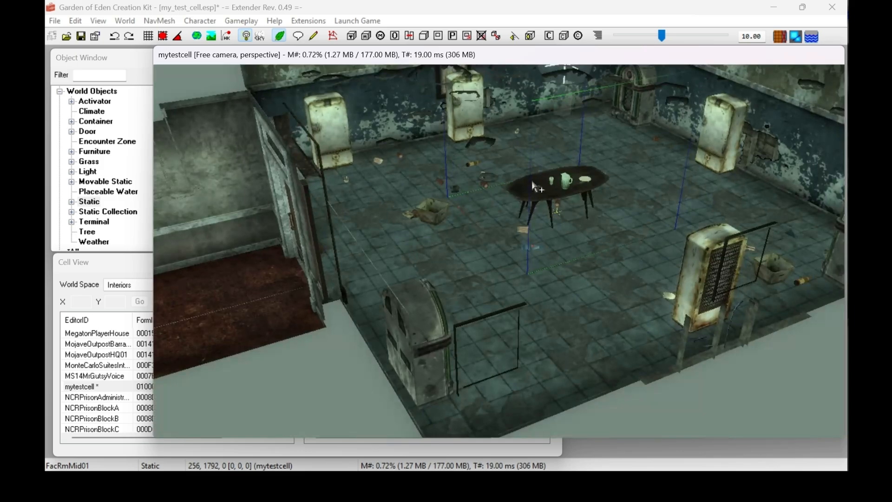
{"action": "middle_click_drag", "start_coordinate": [504, 215], "coordinate": [424, 259], "text": "shift"}
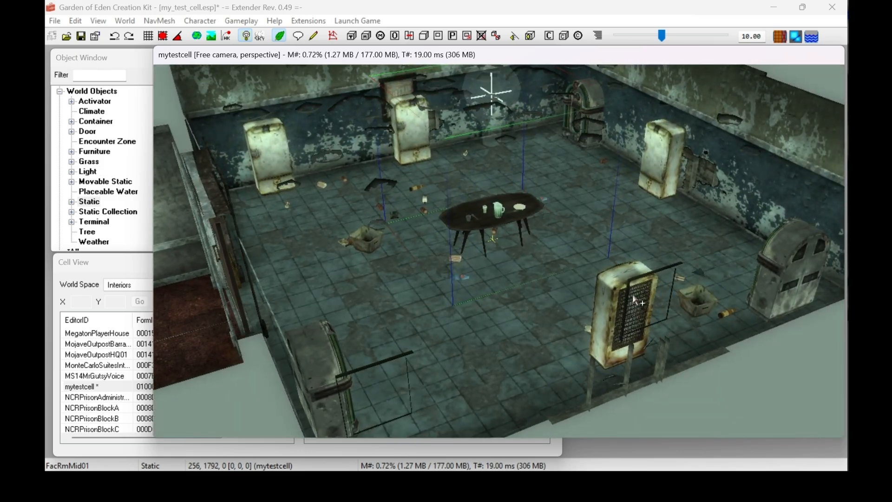
{"action": "left_click", "coordinate": [621, 272]}
{"action": "left_click", "coordinate": [805, 243]}
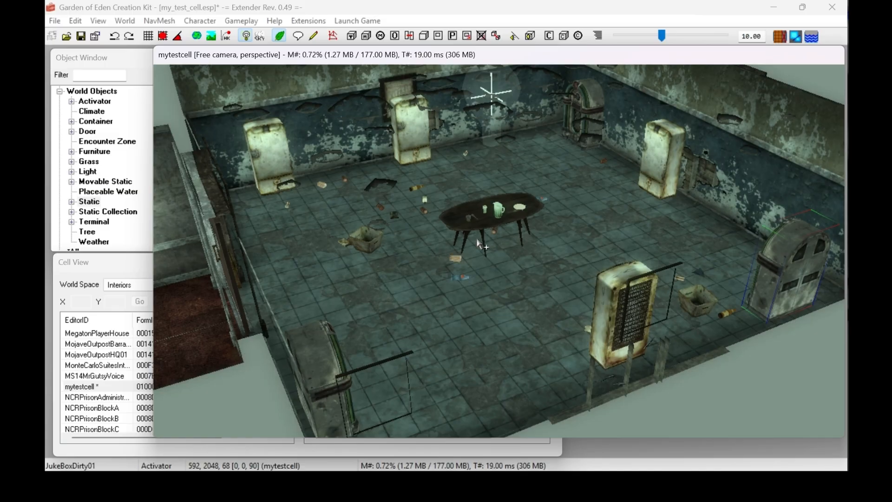
{"action": "middle_click_drag", "start_coordinate": [435, 226], "coordinate": [519, 236]}
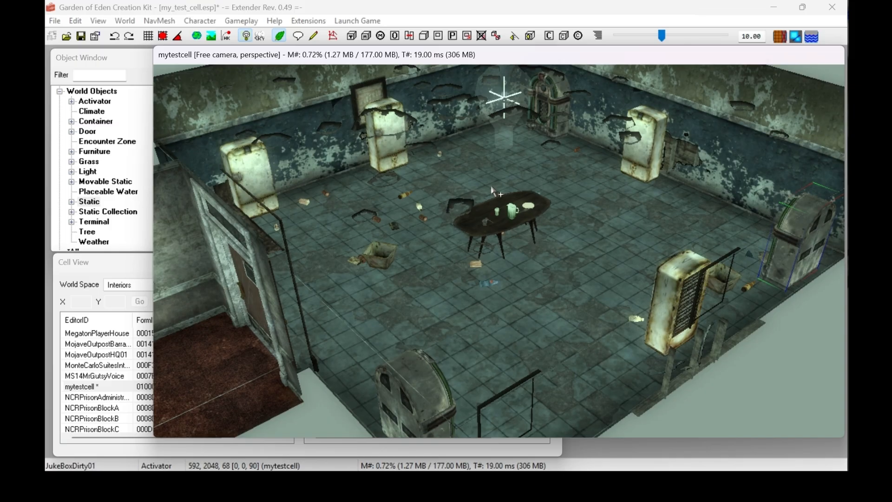
Step: Turn on navmesh mode and examine the navmesh across the large tiled room and through its doorway into the hallway
{"action": "left_click", "coordinate": [333, 35]}
{"action": "middle_click_drag", "start_coordinate": [366, 279], "coordinate": [335, 202]}
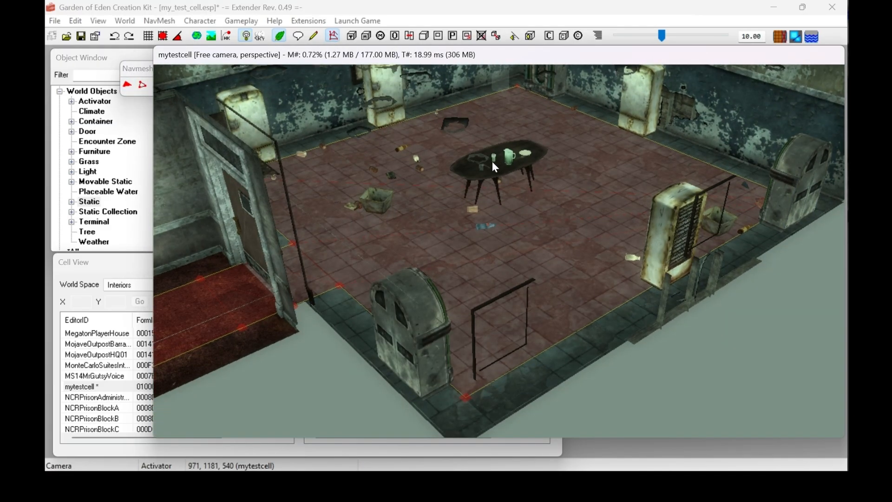
{"action": "middle_click_drag", "start_coordinate": [460, 249], "coordinate": [441, 229]}
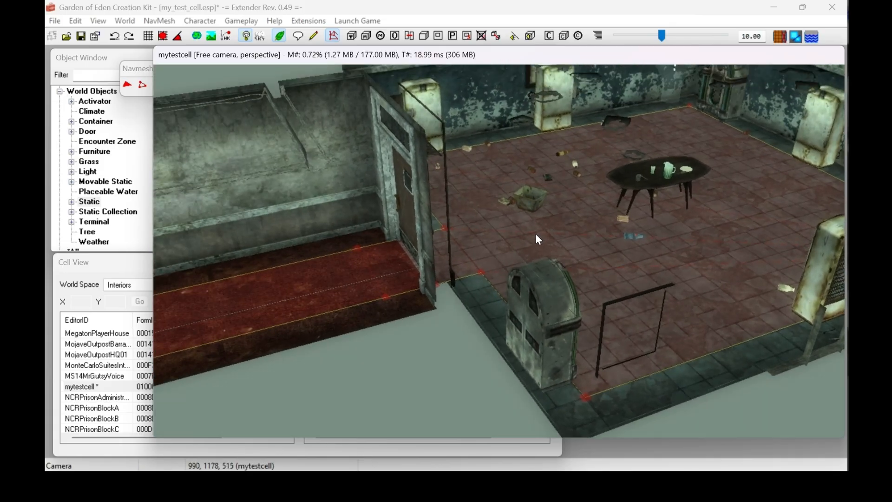
{"action": "middle_click_drag", "start_coordinate": [581, 240], "coordinate": [468, 295]}
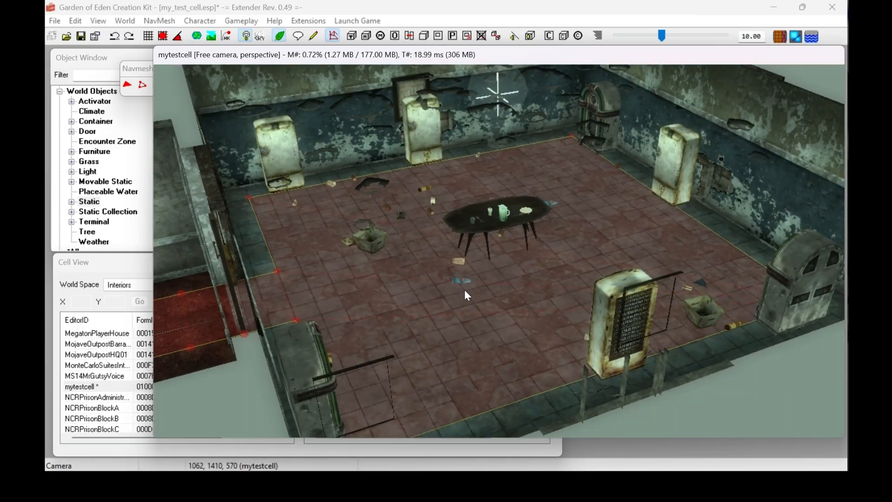